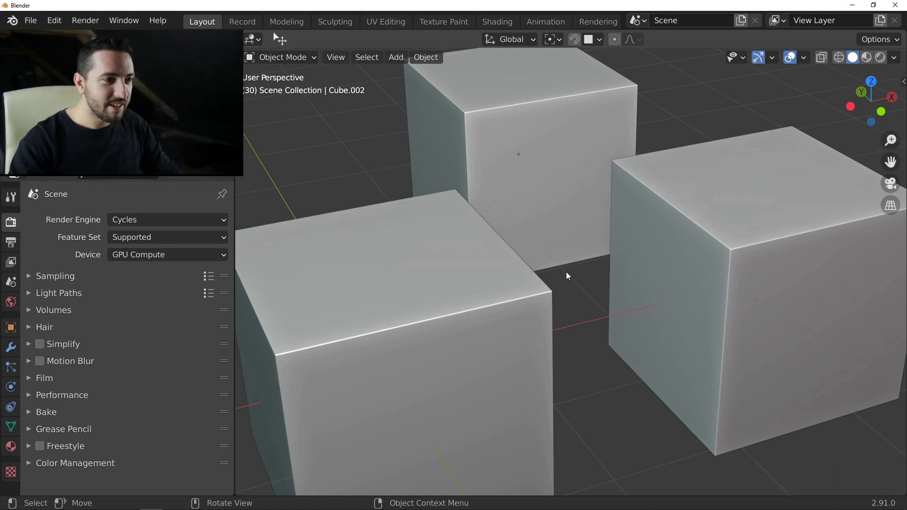
# Cut a rectangular notch into the front-left cube's top corner with Fluent Cut
pyautogui.click(439, 302)
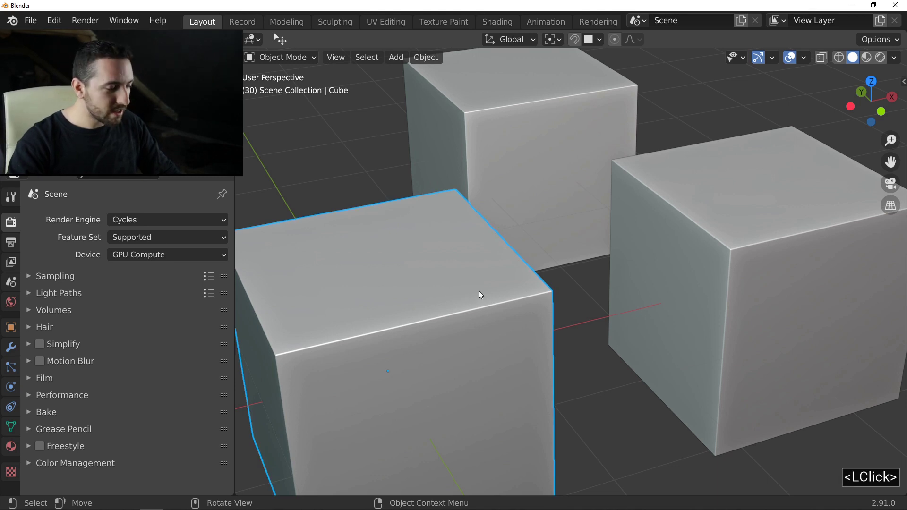
pyautogui.press('f')
pyautogui.click(387, 262)
pyautogui.click(471, 270)
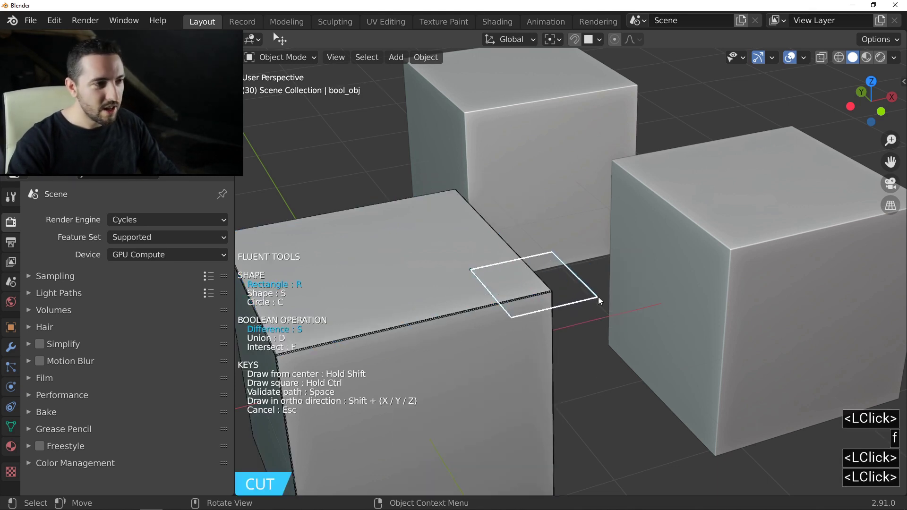
pyautogui.click(599, 297)
pyautogui.click(553, 297)
pyautogui.rightClick(567, 295)
pyautogui.click(572, 294)
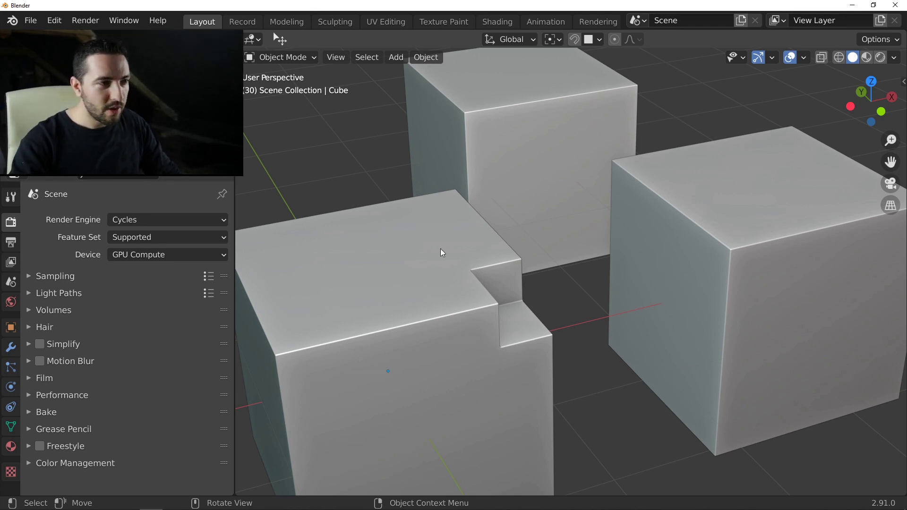
# Add a second, stepped level to the front-left cube's corner notch
pyautogui.hotkey('alt', 'f')
pyautogui.click(449, 288)
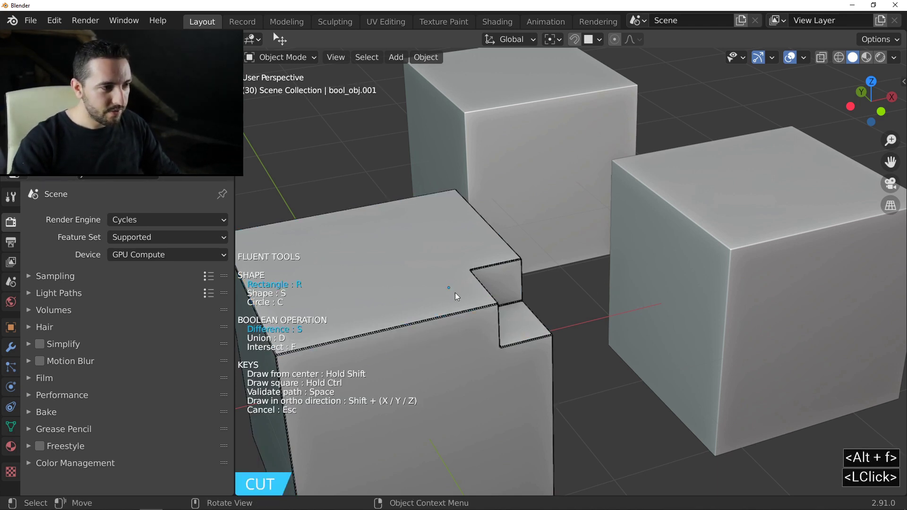
pyautogui.click(541, 315)
pyautogui.rightClick(521, 316)
pyautogui.rightClick(520, 316)
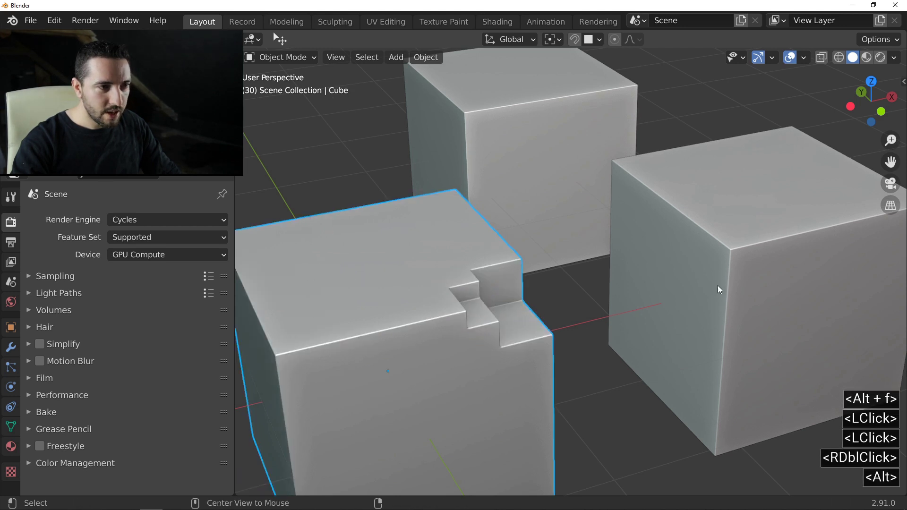
# Cut a rectangular notch into the right cube's top corner
pyautogui.hotkey('alt', 'f')
pyautogui.click(729, 255)
pyautogui.rightClick(691, 279)
pyautogui.rightClick(691, 278)
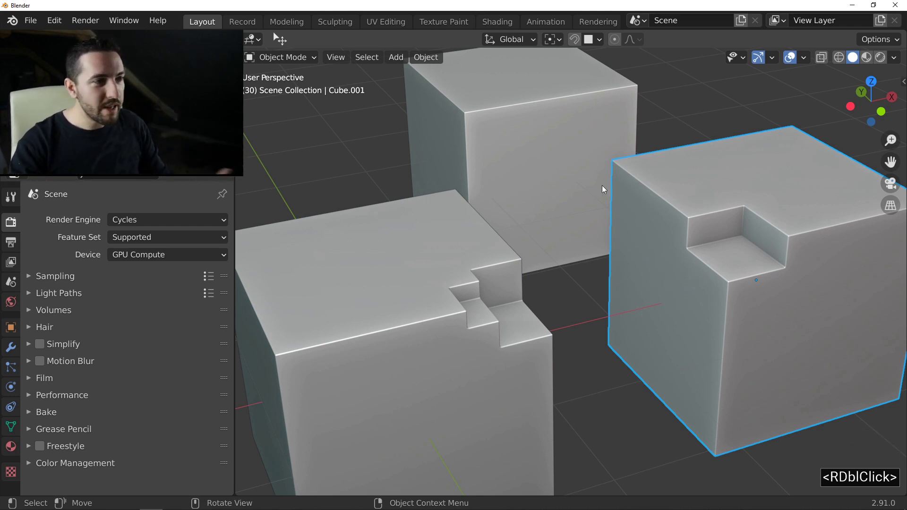
# Cut a rectangular notch with set depth into the back cube's top corner
pyautogui.click(557, 162)
pyautogui.hotkey('alt', 'f')
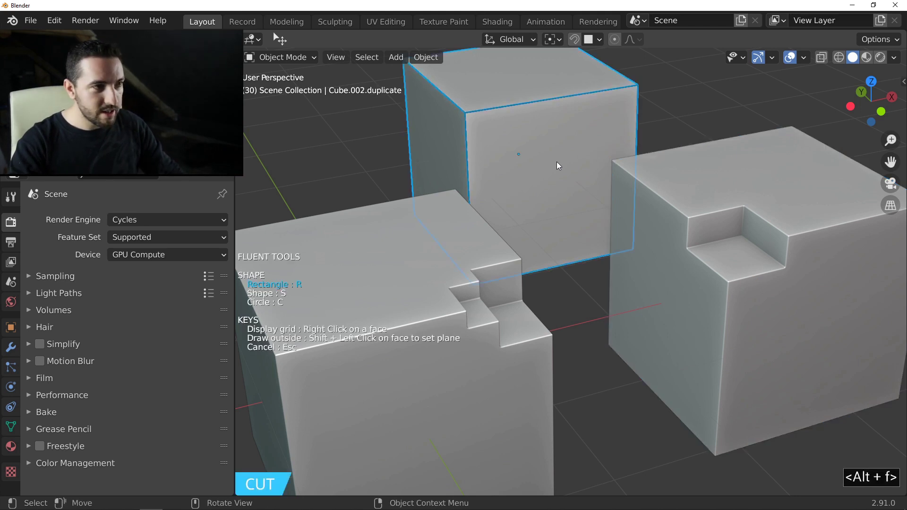
pyautogui.click(478, 87)
pyautogui.click(466, 143)
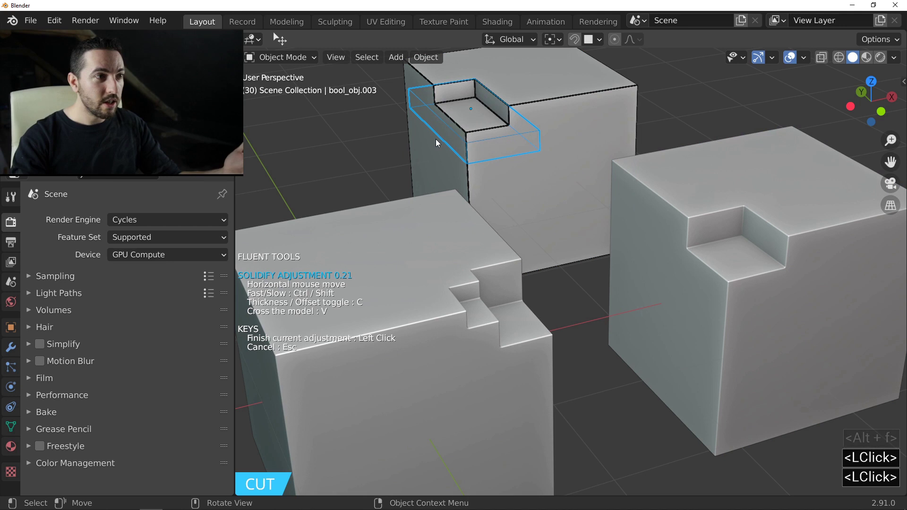
pyautogui.click(435, 139)
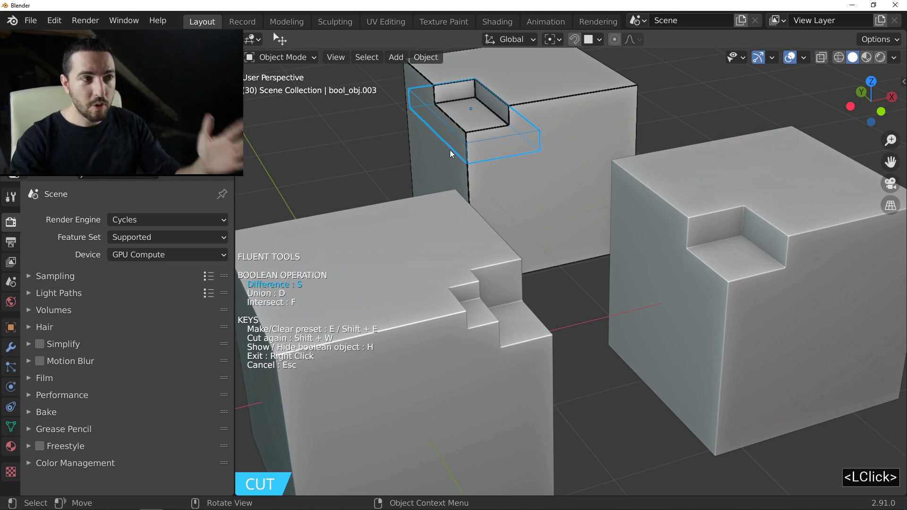
pyautogui.rightClick(450, 149)
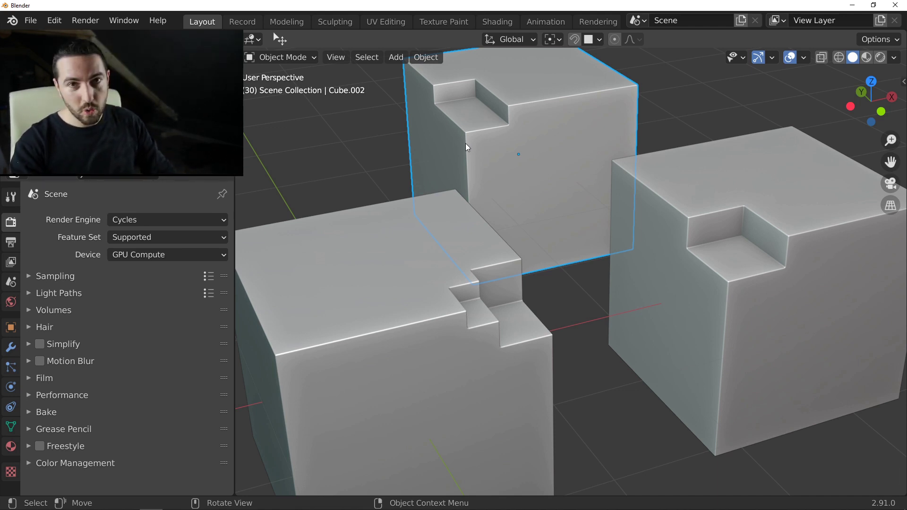
# Slice a thin rectangular panel across the front-left cube's front edge
pyautogui.hotkey('ctrl', 'f')
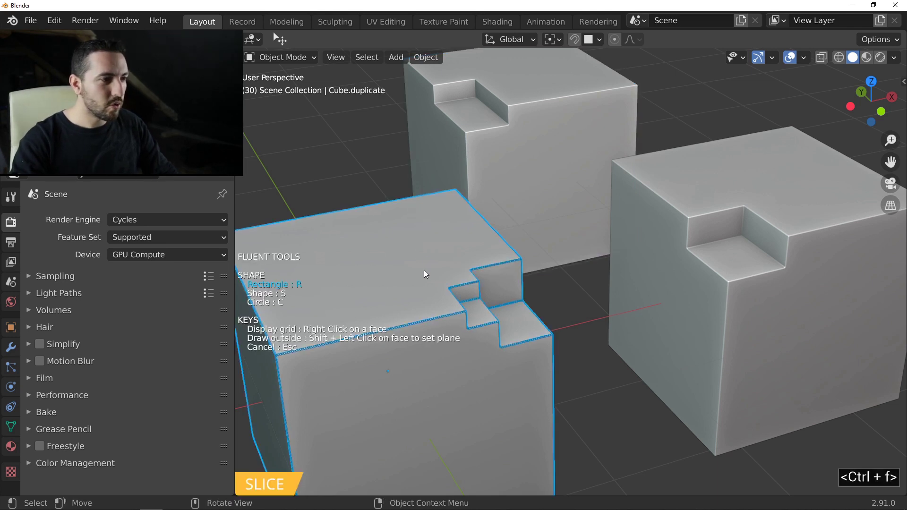
pyautogui.click(347, 301)
pyautogui.click(469, 366)
pyautogui.rightClick(416, 361)
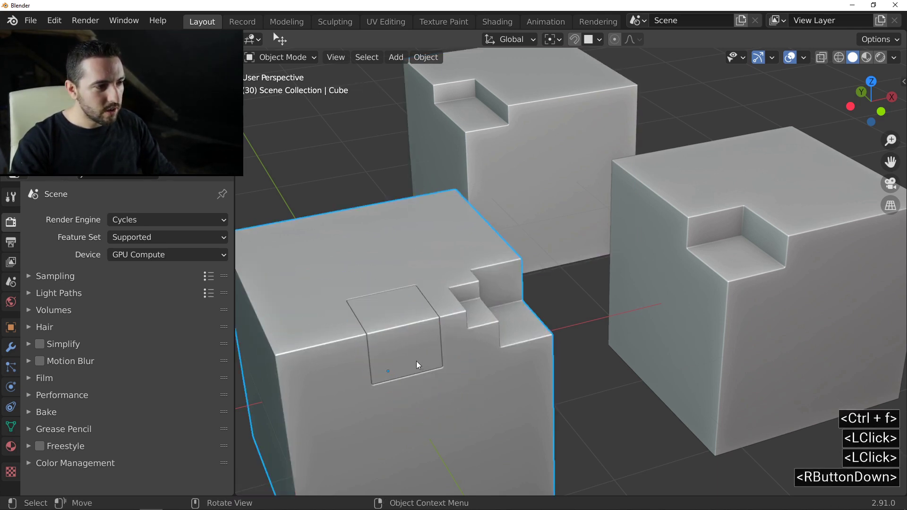
pyautogui.rightClick(416, 361)
# Slice a rectangular panel across an edge of the right cube
pyautogui.hotkey('ctrl', 'f')
pyautogui.click(686, 310)
pyautogui.click(761, 428)
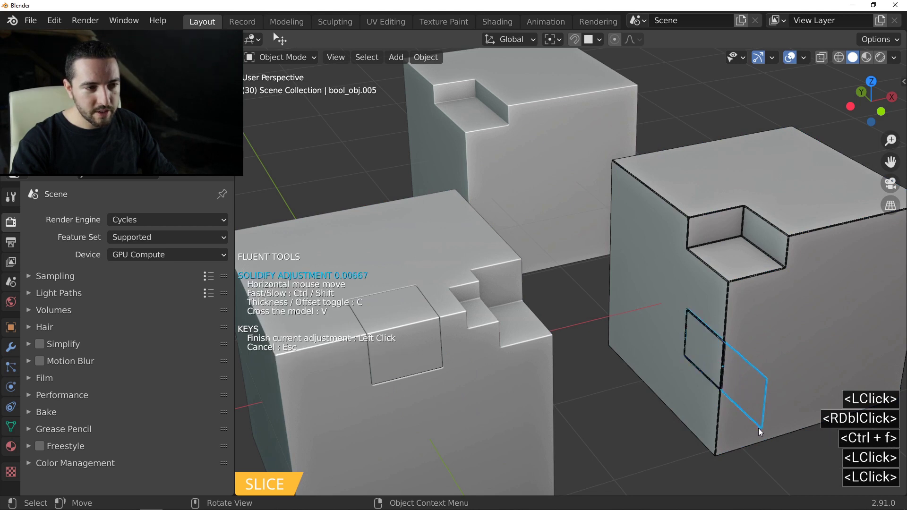
pyautogui.rightClick(730, 417)
# Slice a rectangular panel with set thickness along the back cube's top edge
pyautogui.hotkey('ctrl', 'f')
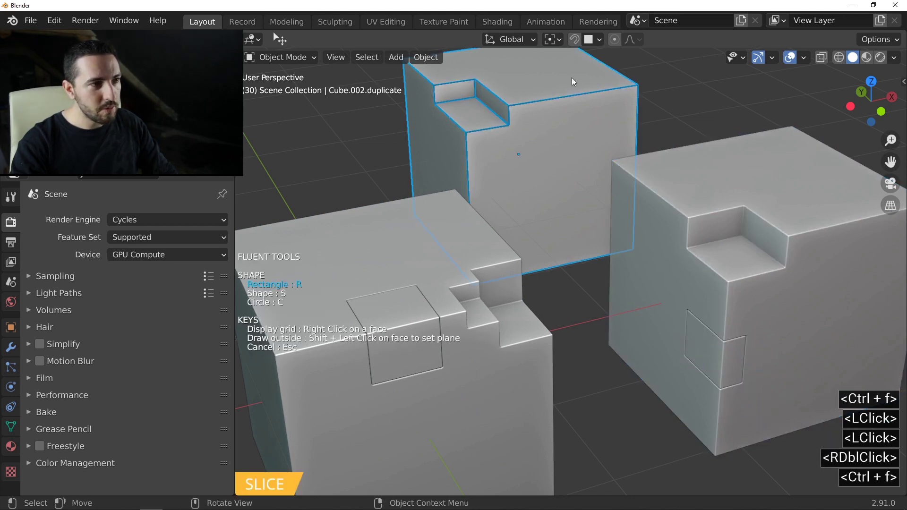
pyautogui.click(572, 69)
pyautogui.click(686, 93)
pyautogui.click(640, 101)
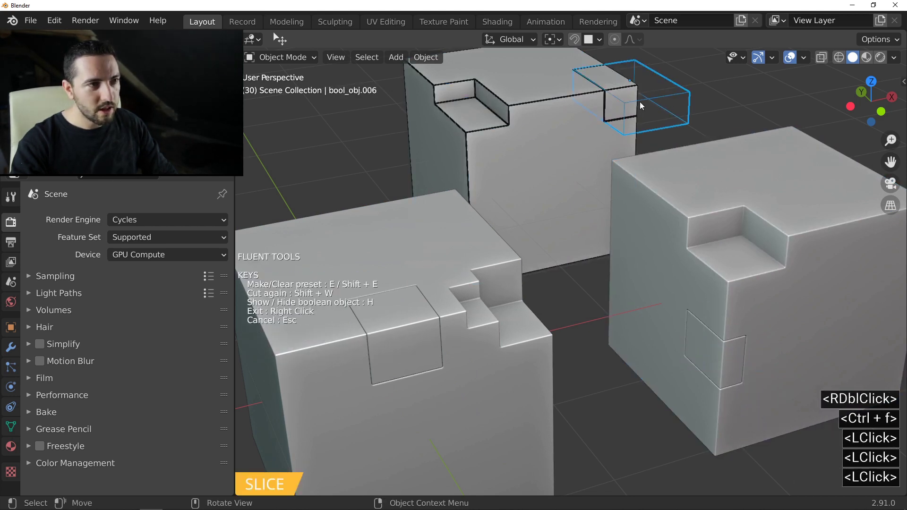
pyautogui.rightClick(691, 103)
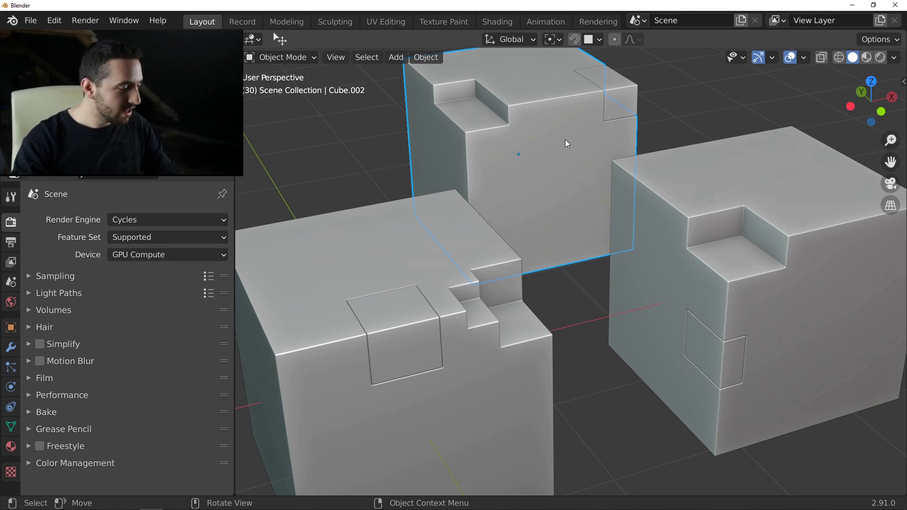
# Inset a rectangular pocket into the back cube's top with Fluent Inset
pyautogui.press('shift')
pyautogui.hotkey('shift', 'f')
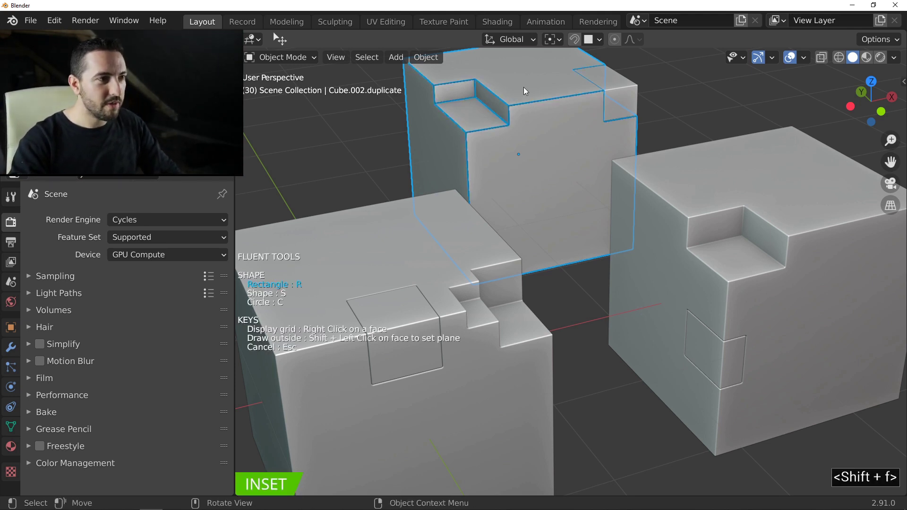
pyautogui.click(521, 82)
pyautogui.click(604, 106)
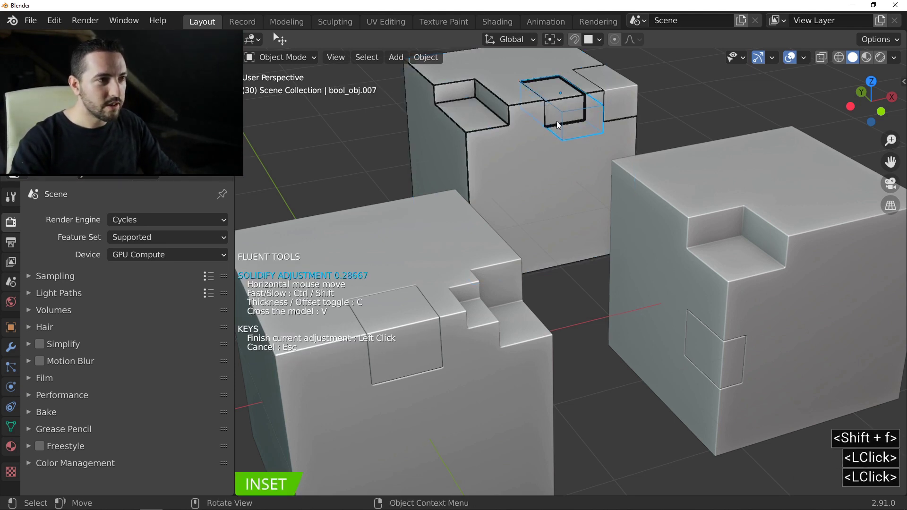
pyautogui.rightClick(520, 144)
pyautogui.rightClick(520, 144)
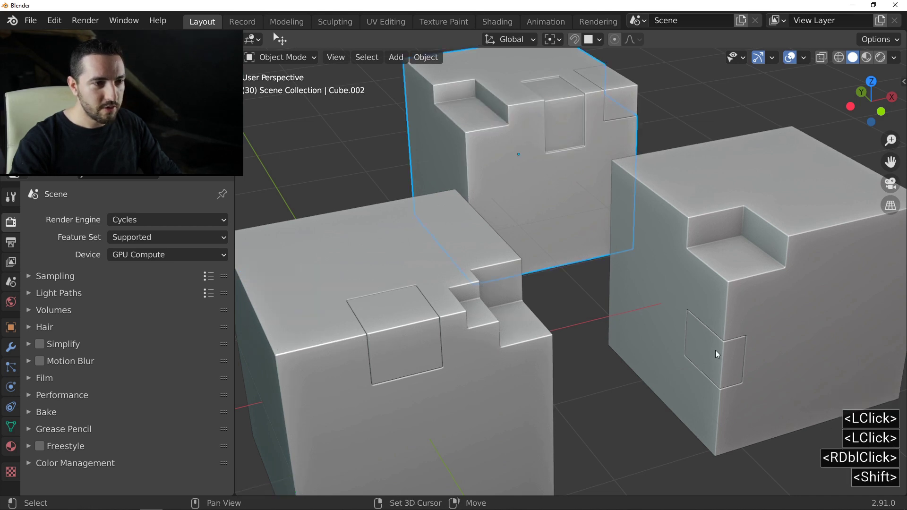
# Inset a framed recess inside the right cube's slice panel
pyautogui.hotkey('shift', 'f')
pyautogui.click(698, 335)
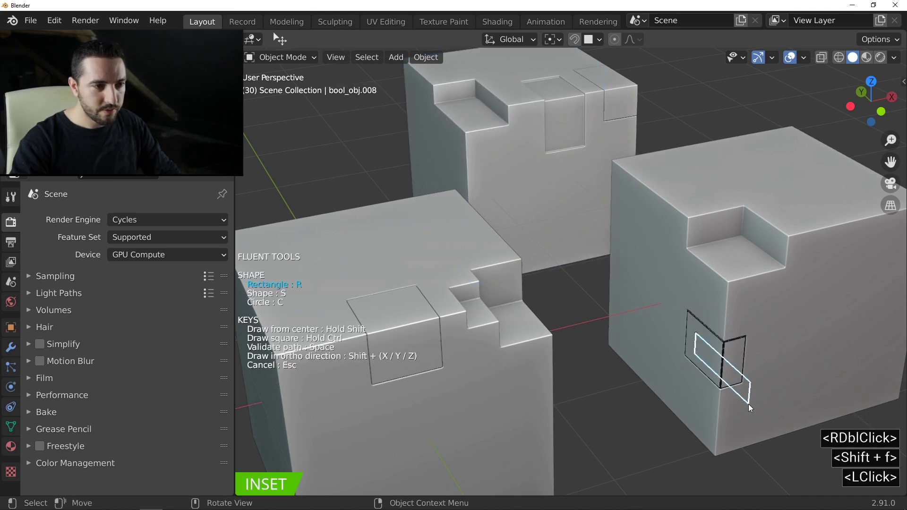
pyautogui.click(749, 404)
pyautogui.click(727, 401)
pyautogui.moveTo(726, 401); pyautogui.dragTo(789, 462)
pyautogui.rightClick(789, 463)
pyautogui.rightClick(790, 462)
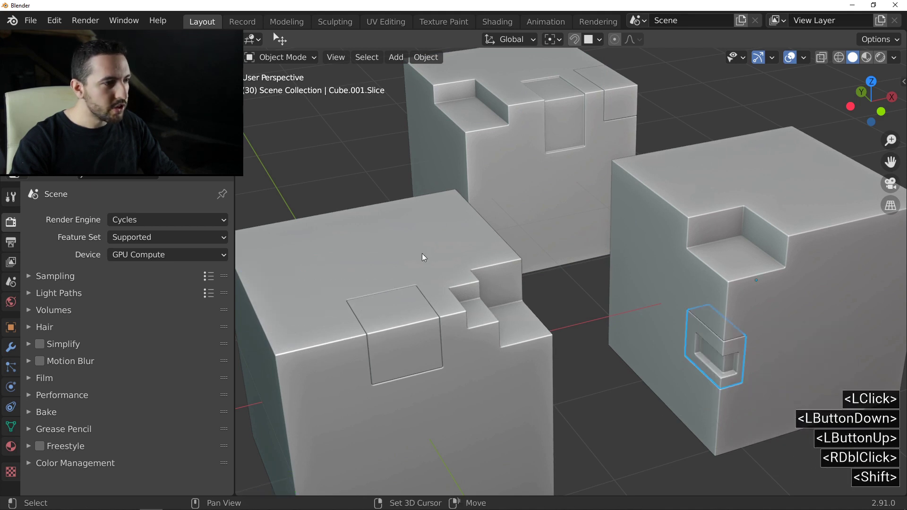
# Inset an extra step behind the front-left cube's corner notch
pyautogui.hotkey('shift', 'f')
pyautogui.click(461, 236)
pyautogui.click(578, 262)
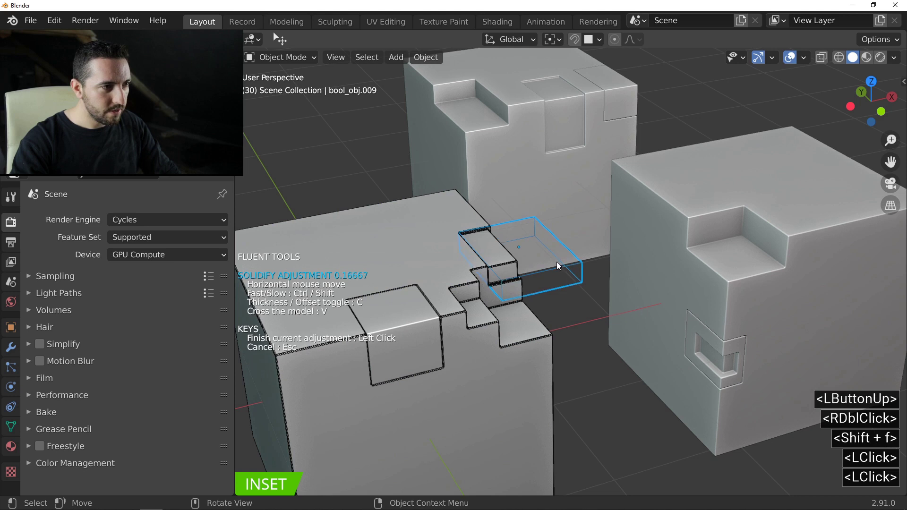
pyautogui.click(542, 261)
pyautogui.rightClick(589, 265)
pyautogui.rightClick(589, 266)
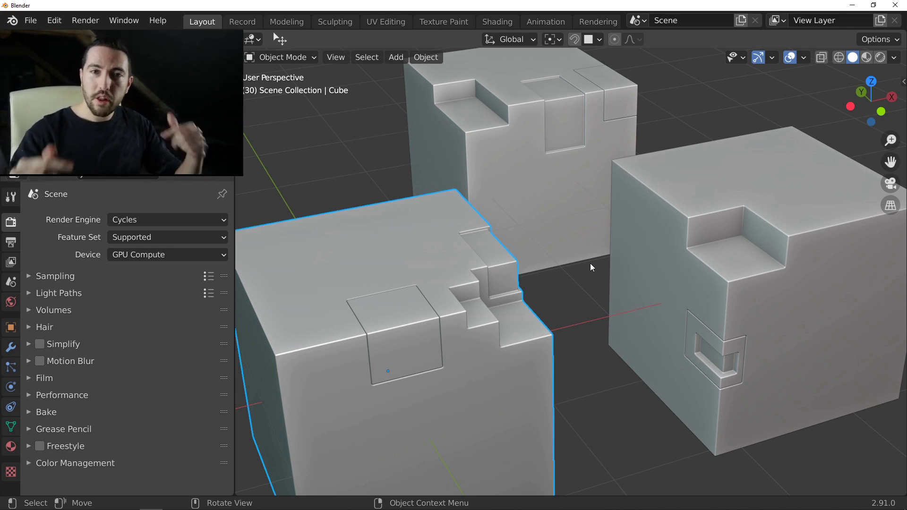
# Hide the boolean cutter wireframes via the Fluent Show/Hide boolean objects option
pyautogui.click(579, 287)
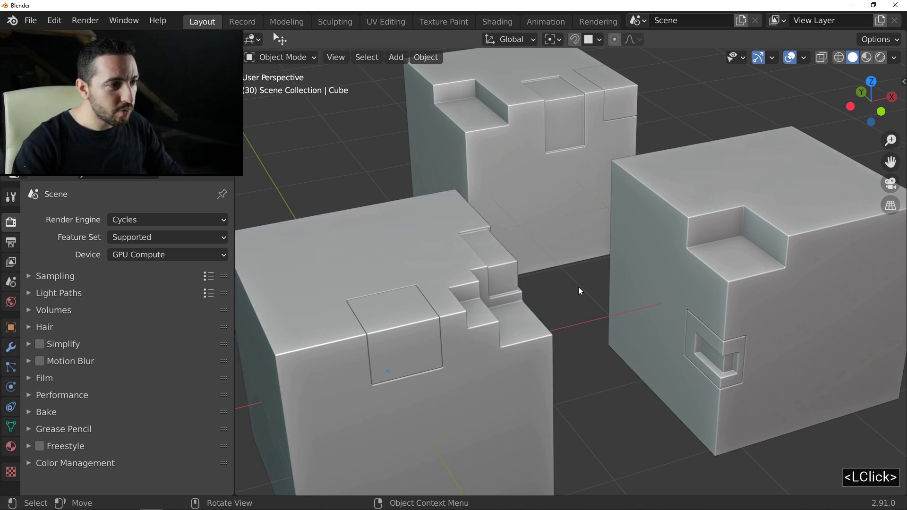
pyautogui.press('f')
pyautogui.click(582, 195)
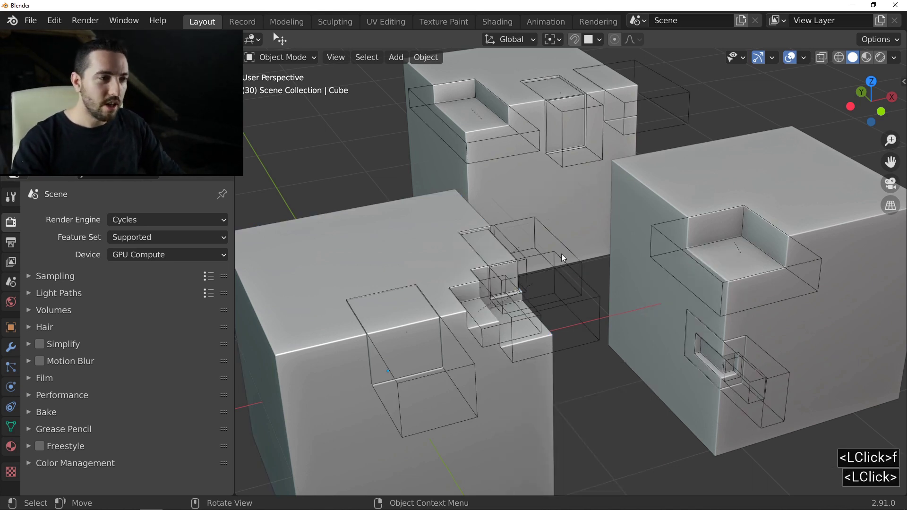
pyautogui.press('f')
pyautogui.click(596, 152)
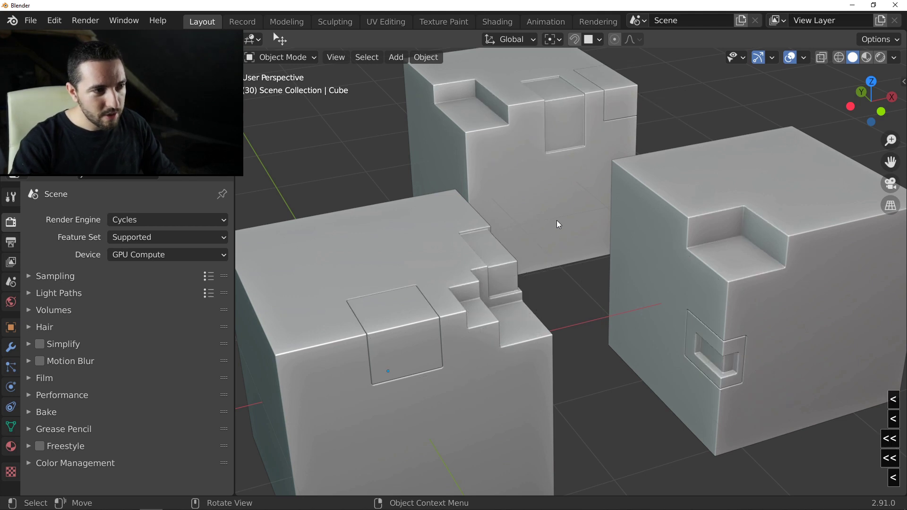
pyautogui.keyDown('alt'); pyautogui.click(594, 128); pyautogui.keyUp('alt')
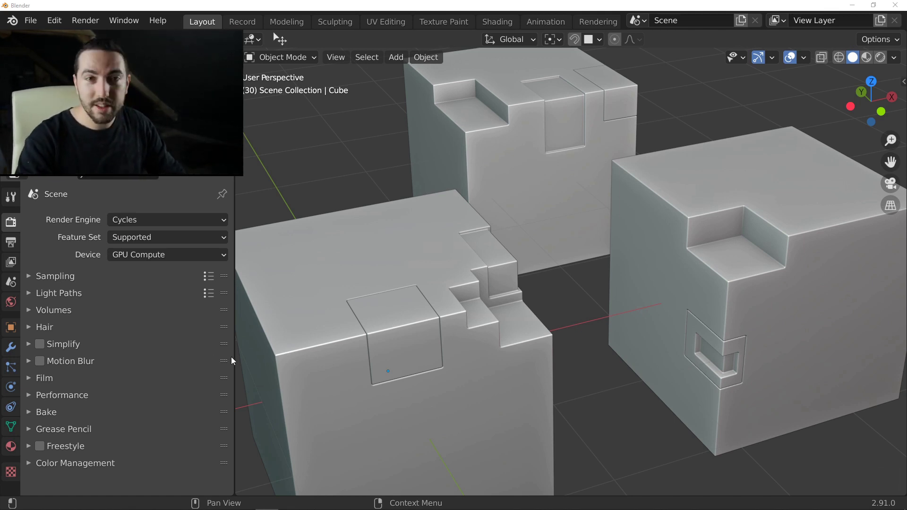
# Cut a rectangular window recess with set depth into the cube's front face
pyautogui.moveTo(432, 333); pyautogui.dragTo(663, 279, button='middle')
pyautogui.scroll(1, 662, 278)
pyautogui.hotkey('alt', 'f')
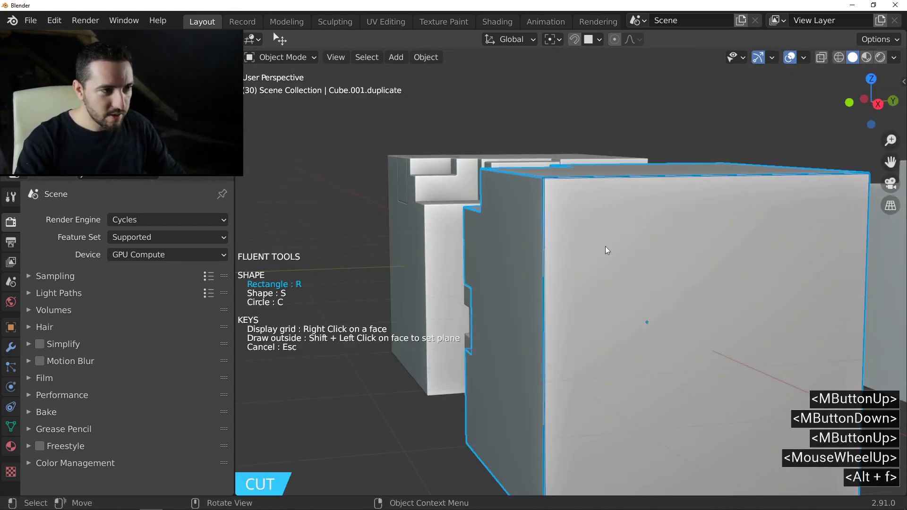
pyautogui.click(594, 214)
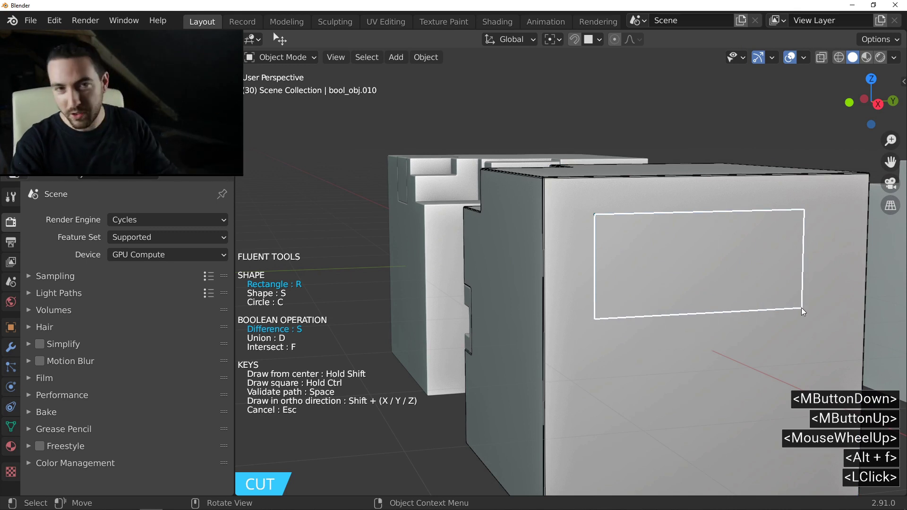
pyautogui.click(806, 300)
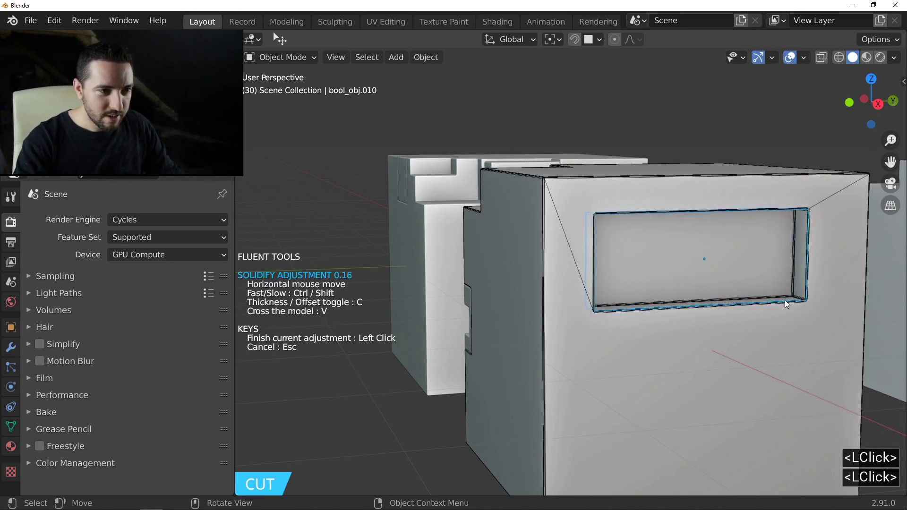
pyautogui.click(787, 301)
# Chamfer the recess corners with a straight bevel and show cutter wireframes again
pyautogui.moveTo(798, 220); pyautogui.dragTo(796, 212)
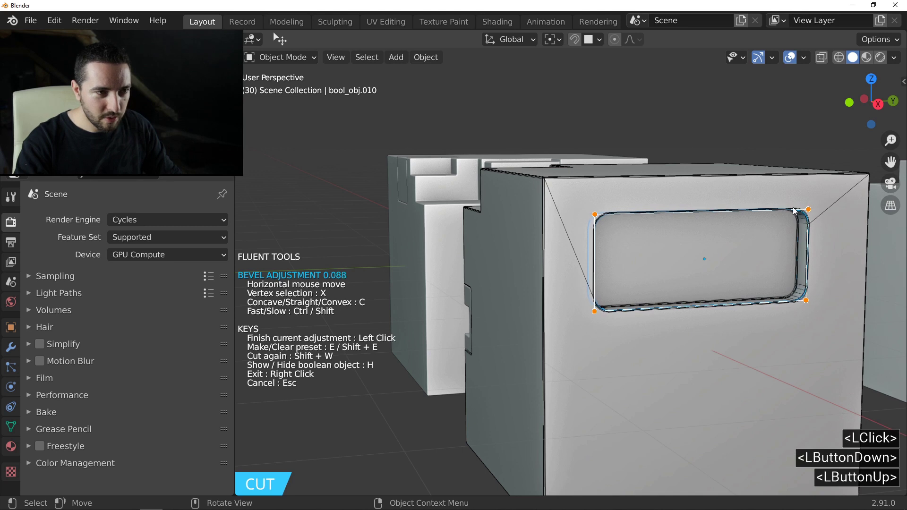
pyautogui.press('c')
pyautogui.click(795, 212)
pyautogui.keyDown('shift'); pyautogui.moveTo(695, 279); pyautogui.dragTo(756, 232, button='middle'); pyautogui.keyUp('shift')
pyautogui.rightClick(752, 248)
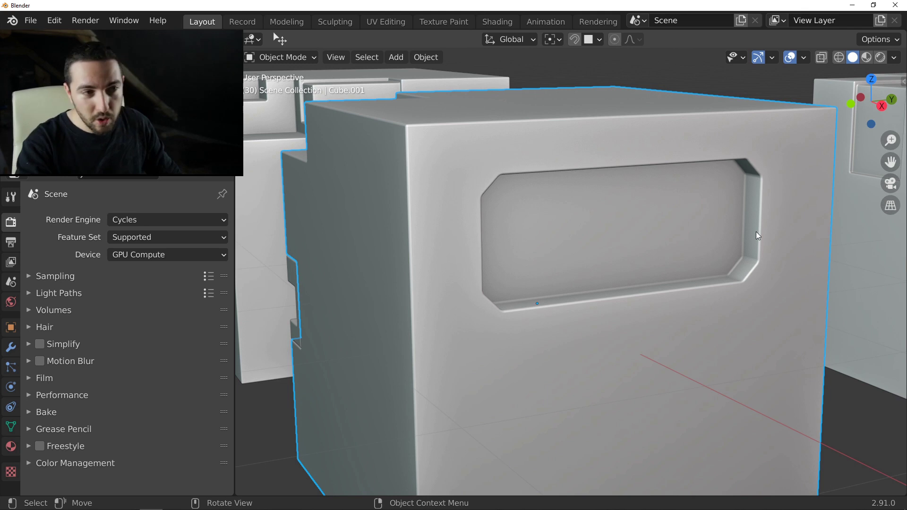
pyautogui.hotkey('alt', 'z')
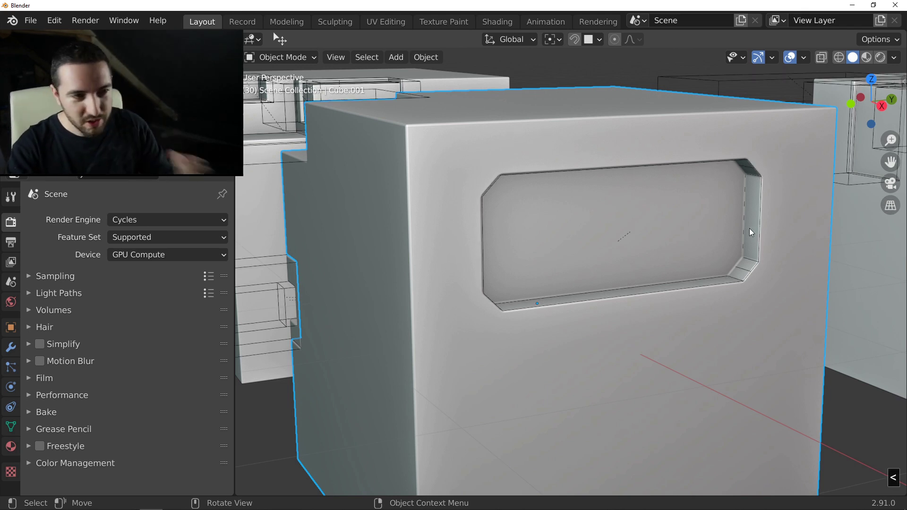
# Save the chamfered window cutter as a Fluent preset via Make/Clear preset
pyautogui.click(760, 257)
pyautogui.click(759, 257)
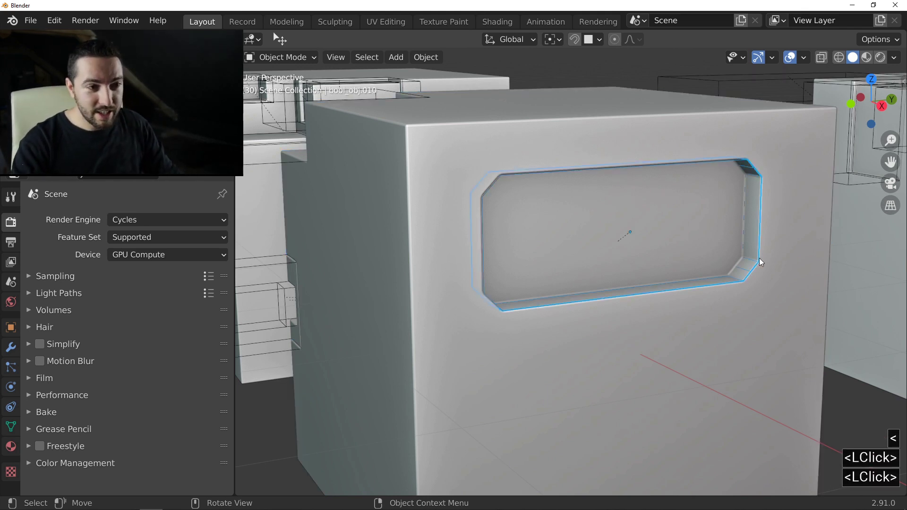
pyautogui.press('f')
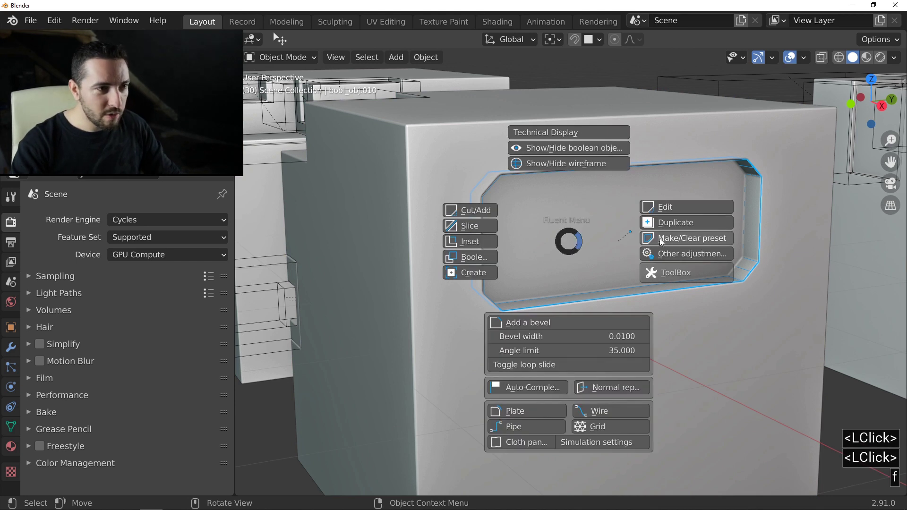
pyautogui.click(703, 239)
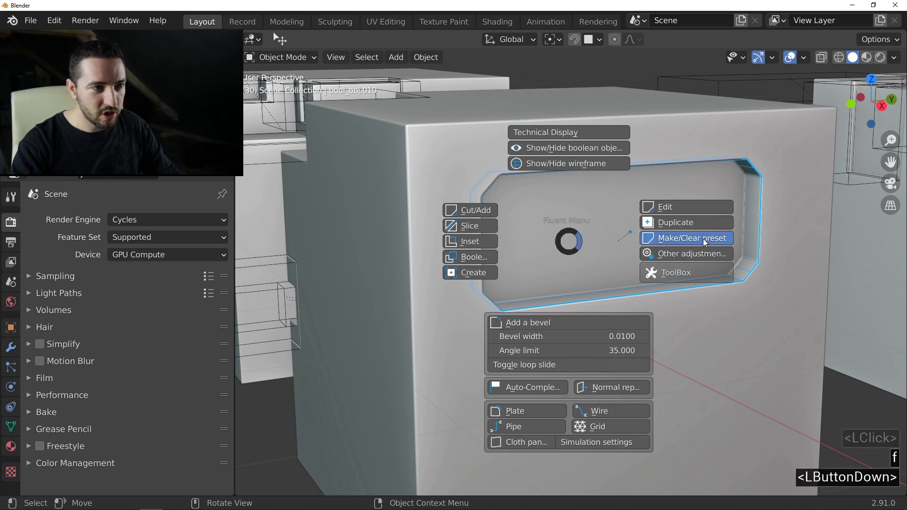
pyautogui.keyDown('shift'); pyautogui.moveTo(654, 291); pyautogui.dragTo(603, 288, button='middle'); pyautogui.keyUp('shift')
# Cut a second chamfered window below the first on the cube's front
pyautogui.rightClick(591, 312)
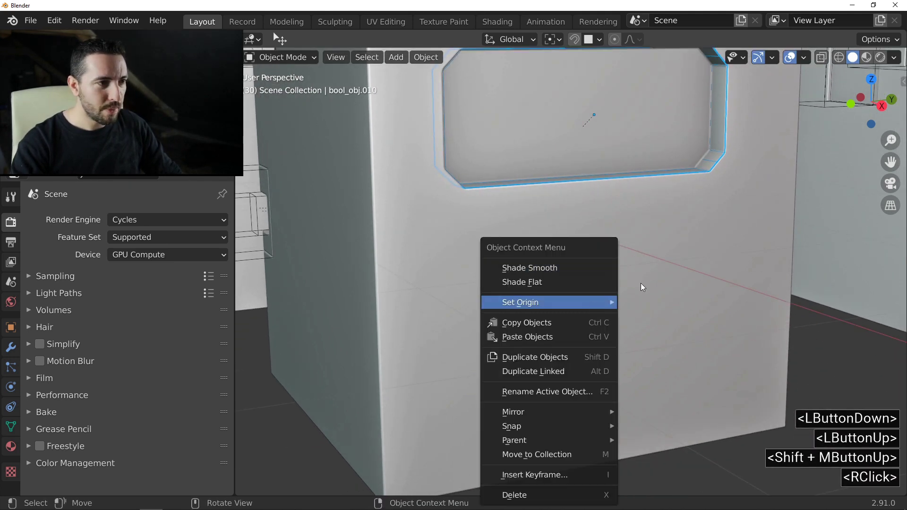
pyautogui.doubleClick(655, 281)
pyautogui.hotkey('alt', 'f')
pyautogui.click(466, 267)
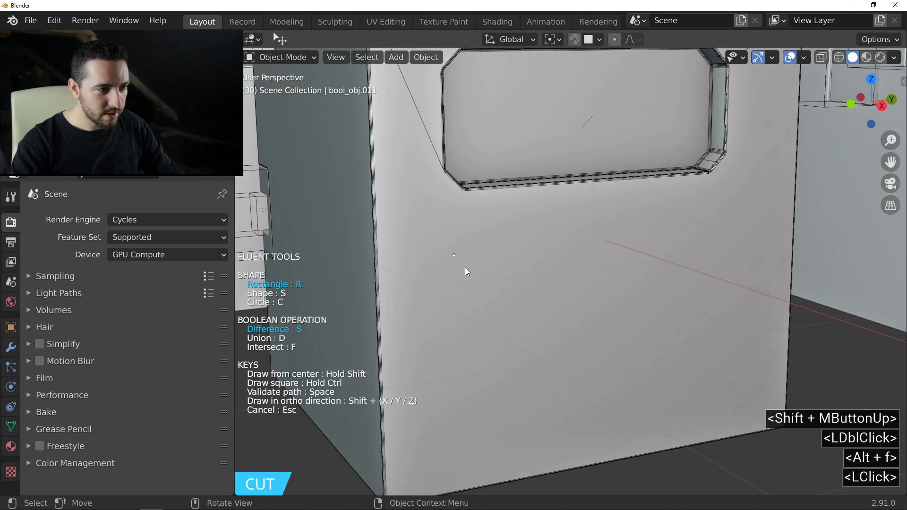
pyautogui.click(744, 383)
pyautogui.moveTo(622, 332); pyautogui.dragTo(622, 311, button='middle')
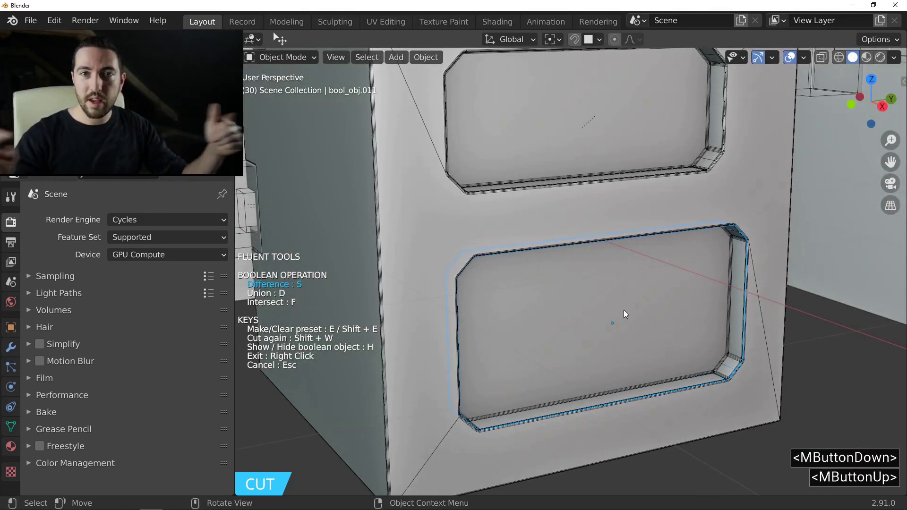
pyautogui.moveTo(608, 311); pyautogui.dragTo(574, 303, button='middle')
pyautogui.scroll(1, 585, 291)
pyautogui.rightClick(585, 291)
# Nest two progressively smaller chamfered recesses inside the lower window
pyautogui.hotkey('alt', 'f')
pyautogui.click(474, 321)
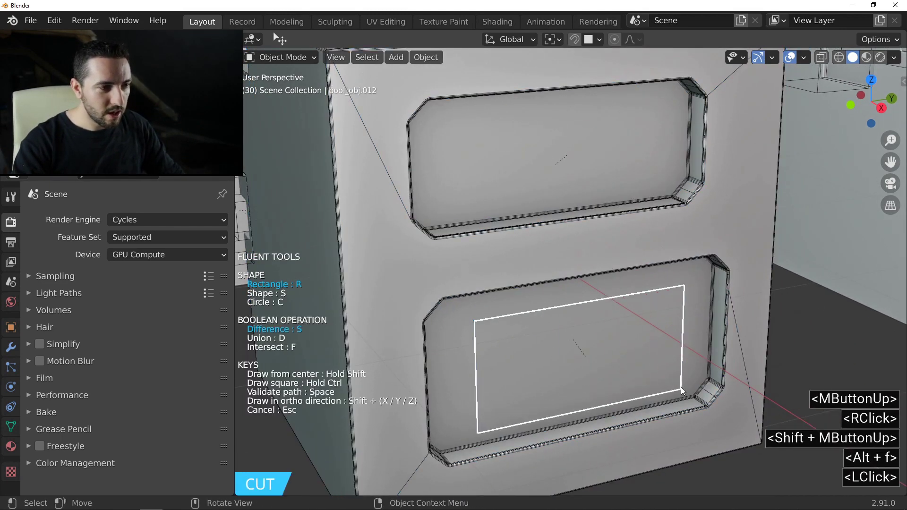
pyautogui.click(676, 378)
pyautogui.hotkey('alt', 'f')
pyautogui.rightClick(521, 343)
pyautogui.hotkey('alt', 'f')
pyautogui.click(501, 336)
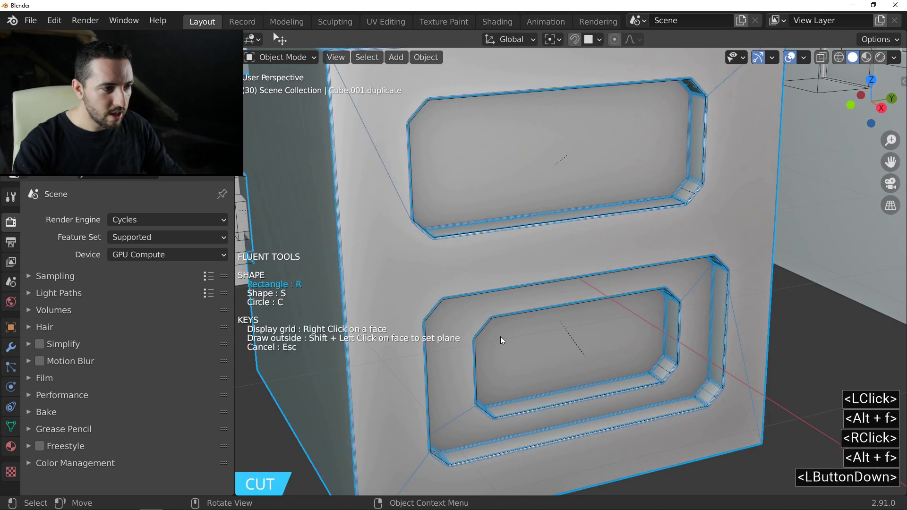
pyautogui.click(645, 351)
pyautogui.moveTo(634, 358)
pyautogui.mouseDown(button='middle')
pyautogui.moveTo(589, 323)
pyautogui.moveTo(575, 278)
pyautogui.mouseUp(button='middle')
# Clear the saved chamfered-window preset with Shift+Make/Clear preset in the Fluent menu
pyautogui.keyDown('shift'); pyautogui.middleClick(574, 278); pyautogui.keyUp('shift')
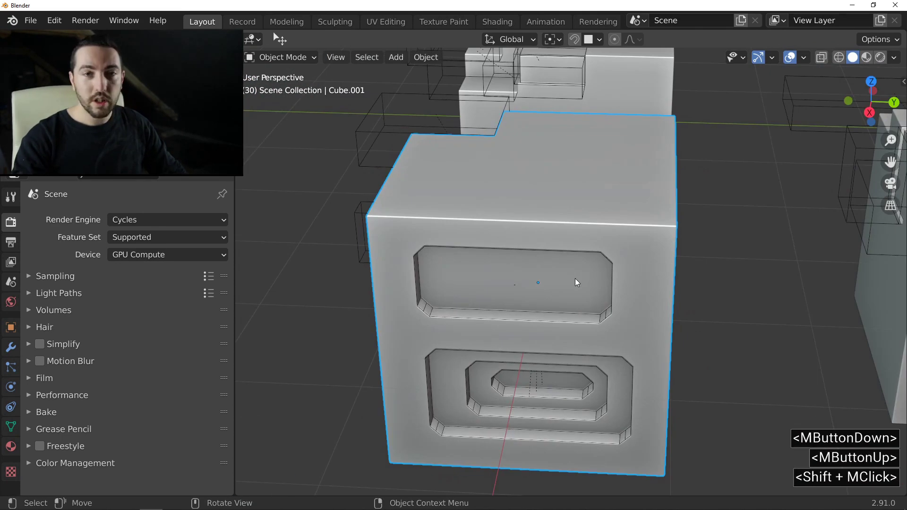
pyautogui.moveTo(592, 194); pyautogui.dragTo(548, 214, button='middle')
pyautogui.press('f')
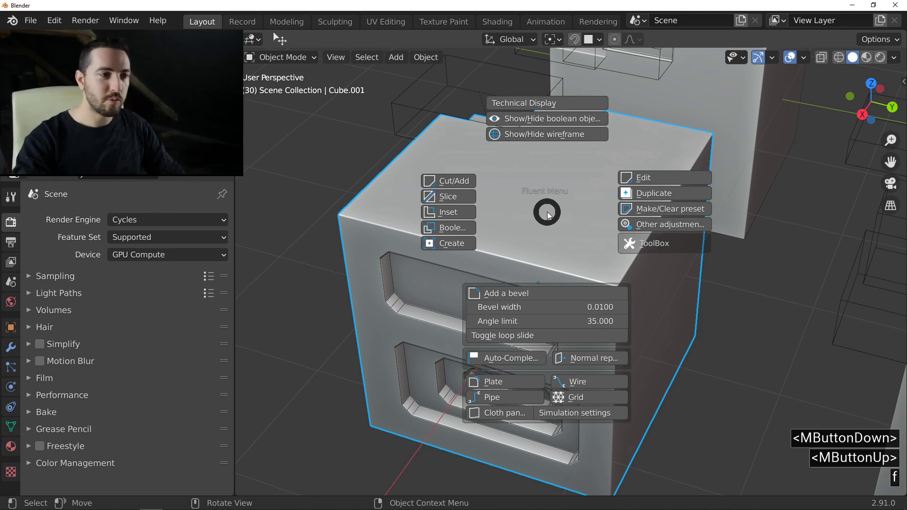
pyautogui.press('shift')
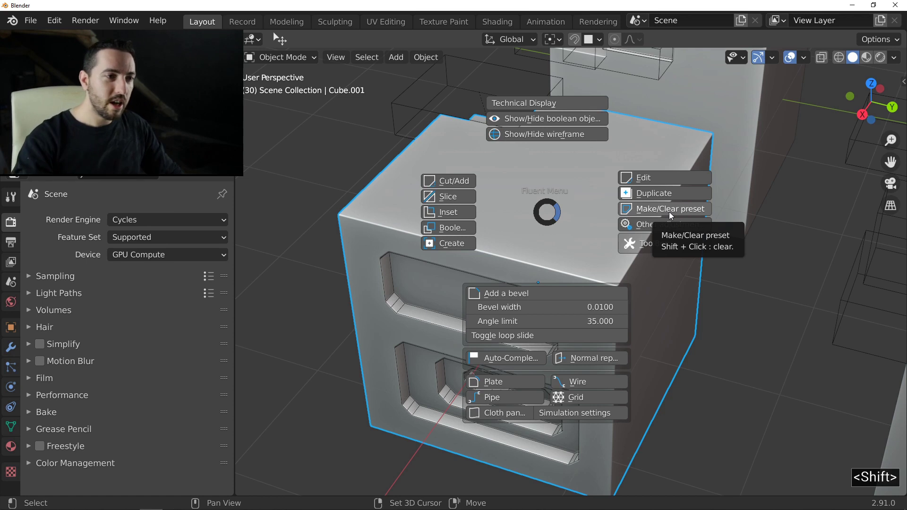
pyautogui.keyDown('shift'); pyautogui.click(670, 212); pyautogui.keyUp('shift')
pyautogui.moveTo(506, 202); pyautogui.dragTo(520, 200, button='middle')
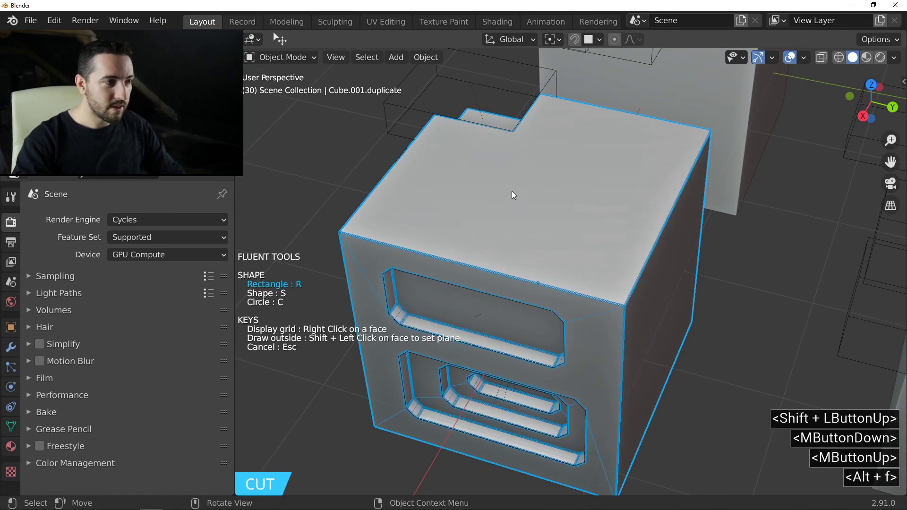
# Raise a small round boss with a beveled top rim on the cube's top face
pyautogui.press('c')
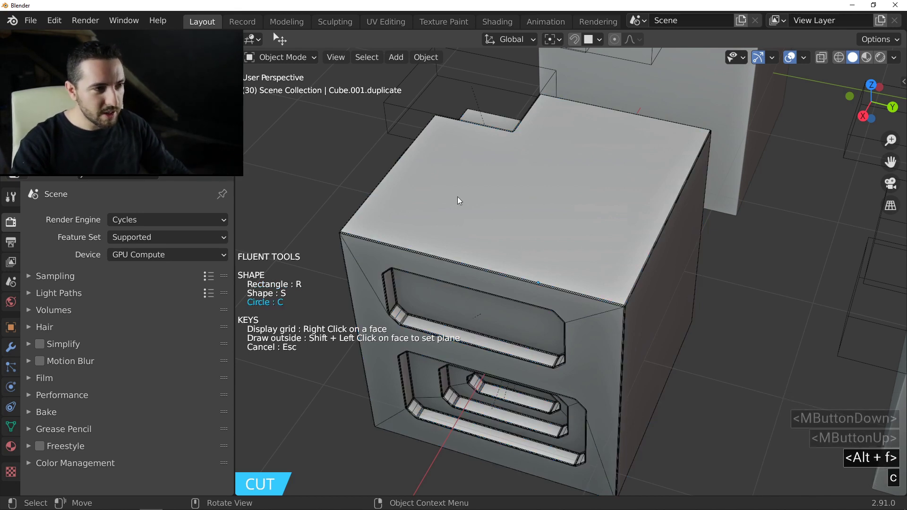
pyautogui.click(433, 205)
pyautogui.click(474, 220)
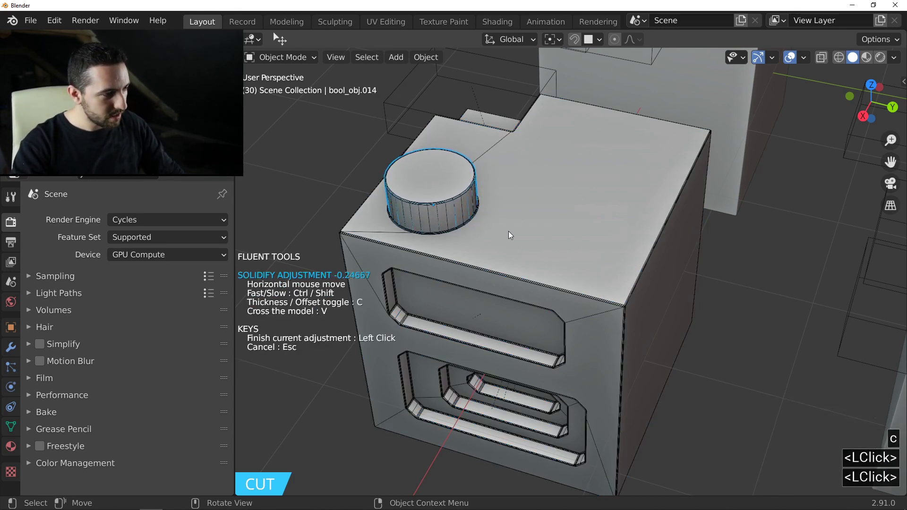
pyautogui.press('c')
pyautogui.click(574, 233)
pyautogui.moveTo(610, 192); pyautogui.dragTo(609, 221)
pyautogui.press('c')
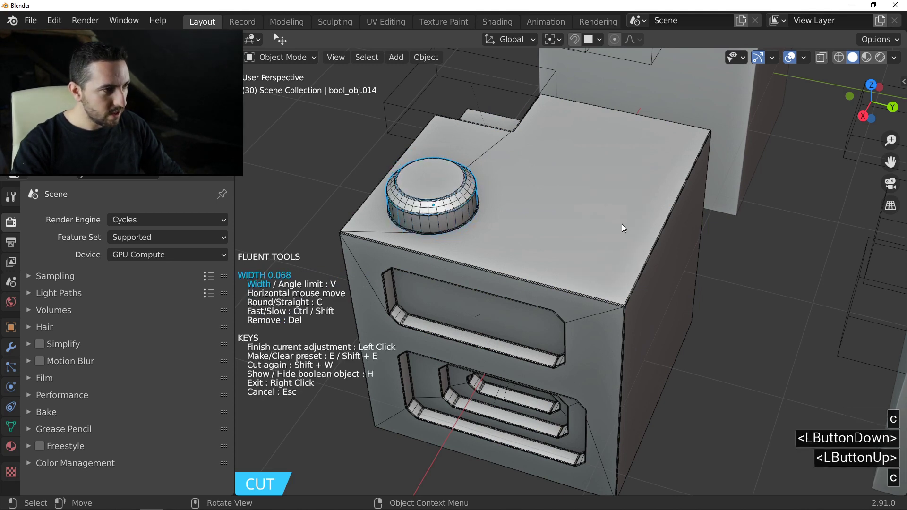
pyautogui.click(615, 224)
pyautogui.rightClick(537, 211)
# Store the round boss's cutter as the Fluent preset
pyautogui.click(472, 200)
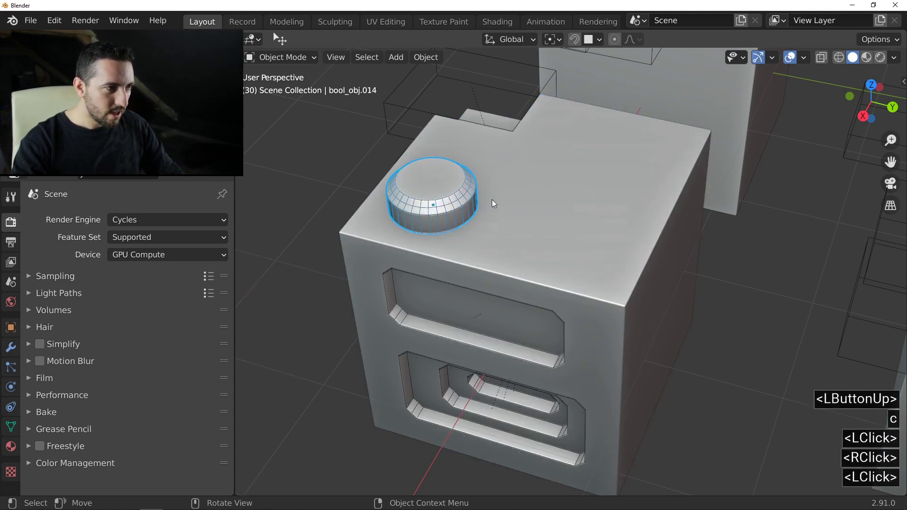
pyautogui.press('f')
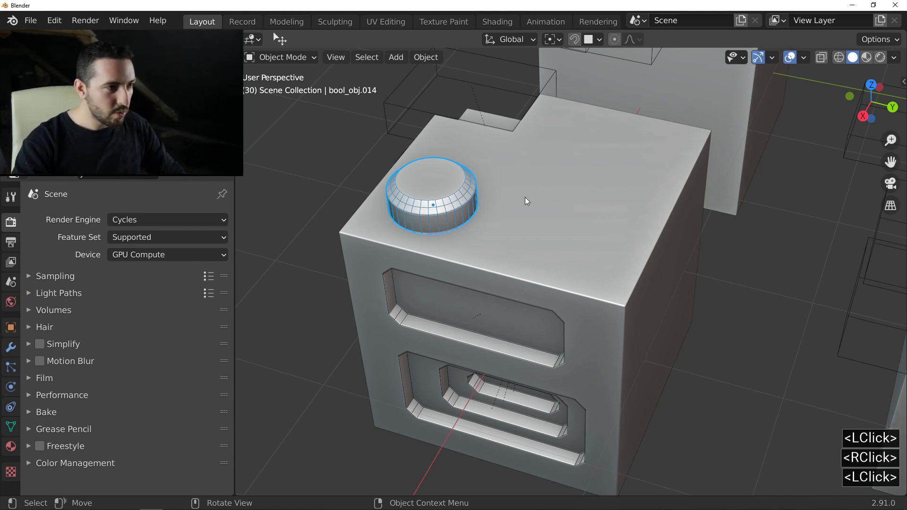
pyautogui.click(650, 195)
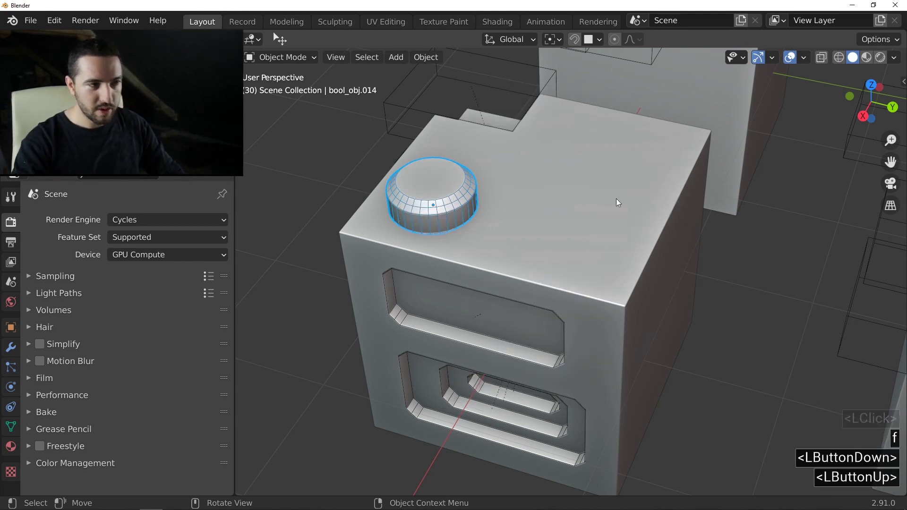
pyautogui.hotkey('alt', 'f')
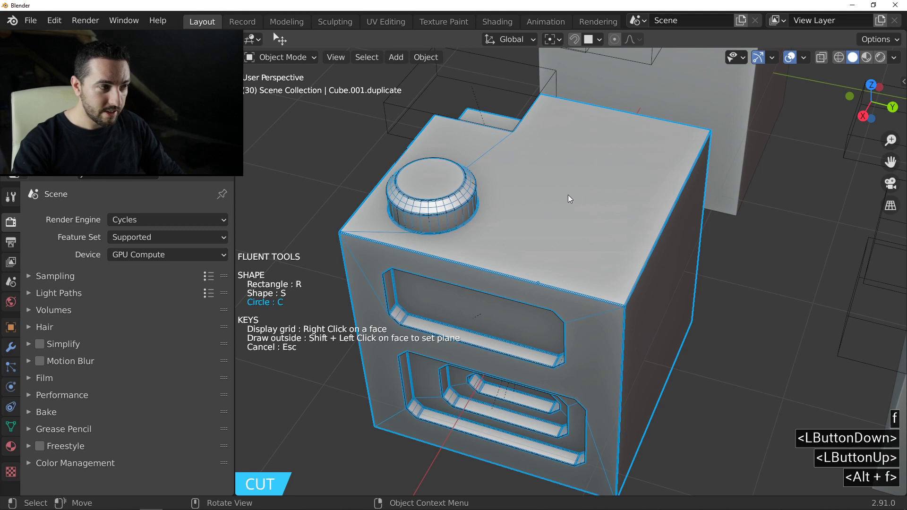
# Add a second, larger stacked round boss on the cube's top using the preset
pyautogui.click(561, 192)
pyautogui.click(625, 198)
pyautogui.moveTo(594, 211); pyautogui.dragTo(592, 219, button='middle')
pyautogui.rightClick(567, 181)
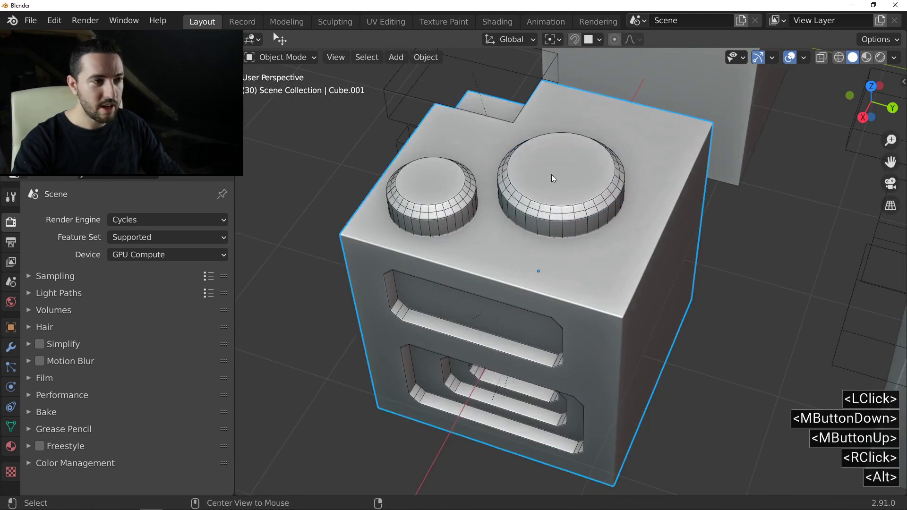
pyautogui.hotkey('alt', 'f')
pyautogui.rightClick(555, 168)
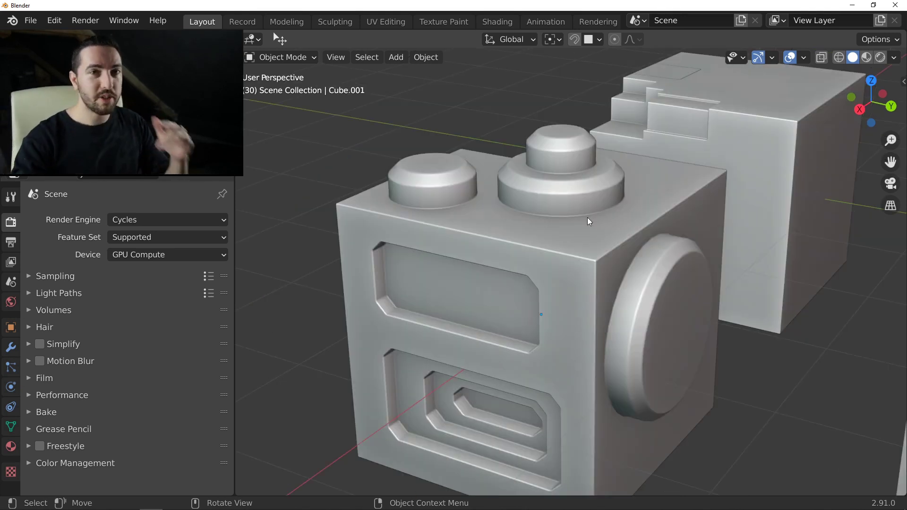
# Clear the saved Fluent cut preset and start a fresh cut viewed from above
pyautogui.press('f')
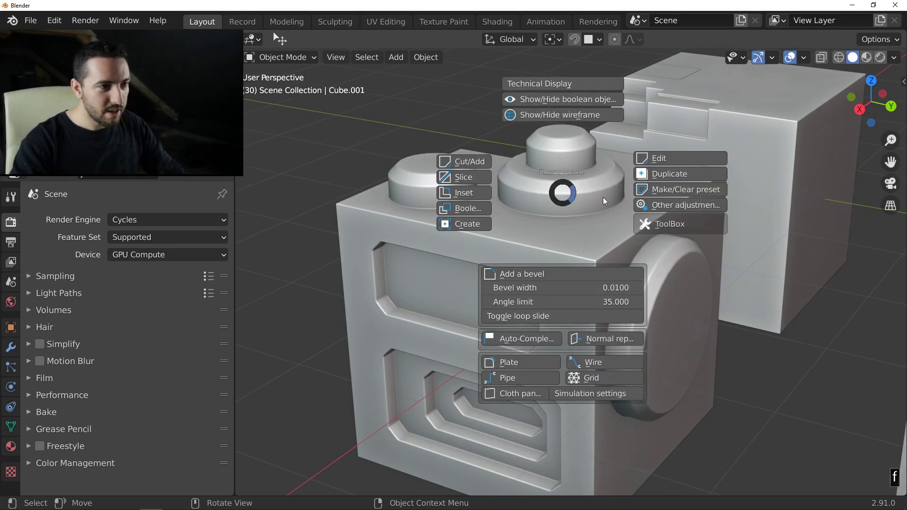
pyautogui.keyDown('shift'); pyautogui.click(673, 193); pyautogui.keyUp('shift')
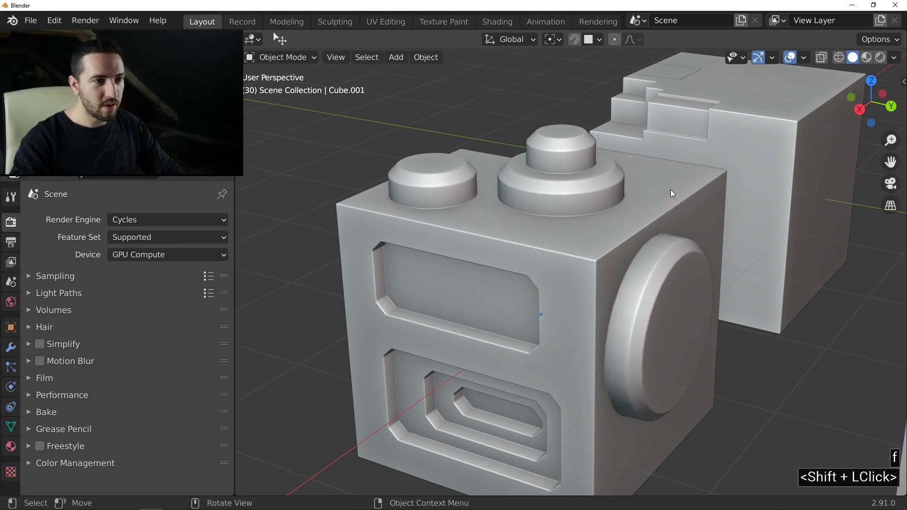
pyautogui.keyDown('shift'); pyautogui.moveTo(645, 191); pyautogui.dragTo(512, 238, button='middle'); pyautogui.keyUp('shift')
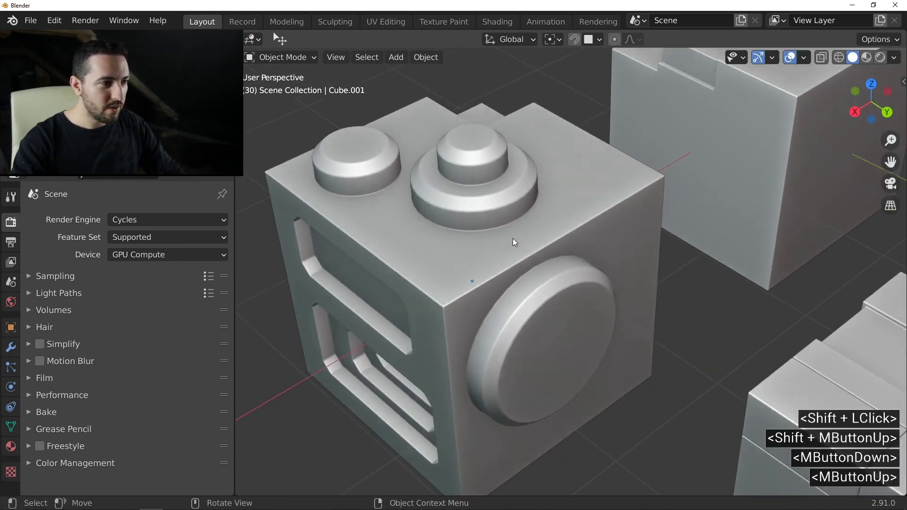
pyautogui.hotkey('alt', 'f')
pyautogui.moveTo(596, 186); pyautogui.dragTo(495, 294, button='middle')
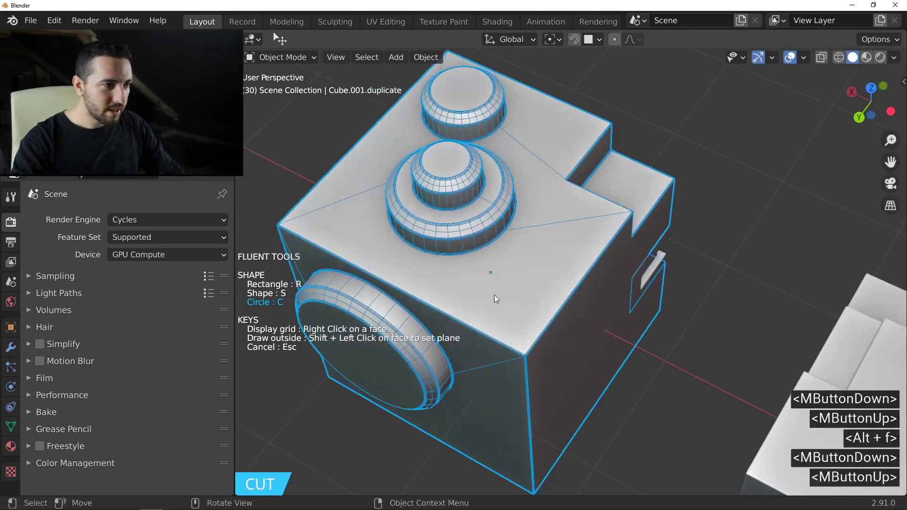
# Cut a small rectangular recess into the top face beside the round bosses and adjust its bevel
pyautogui.press('r')
pyautogui.click(484, 295)
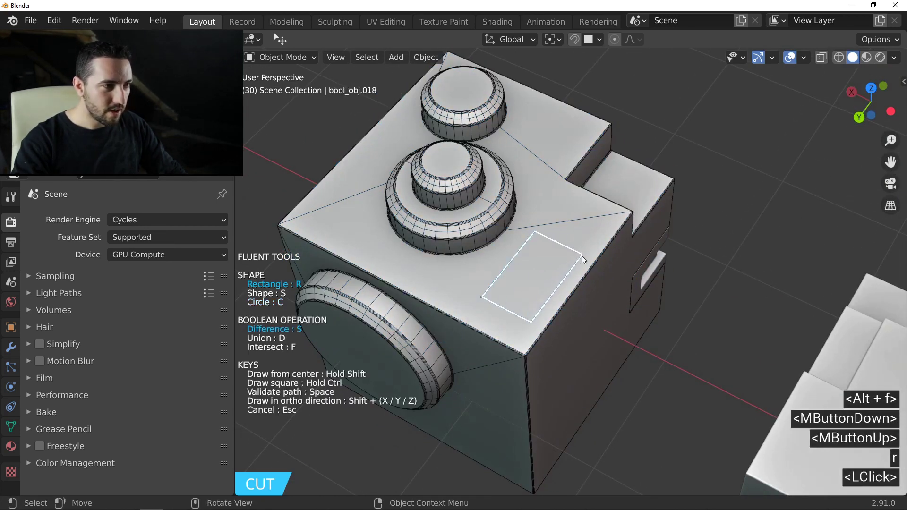
pyautogui.click(579, 259)
pyautogui.click(572, 263)
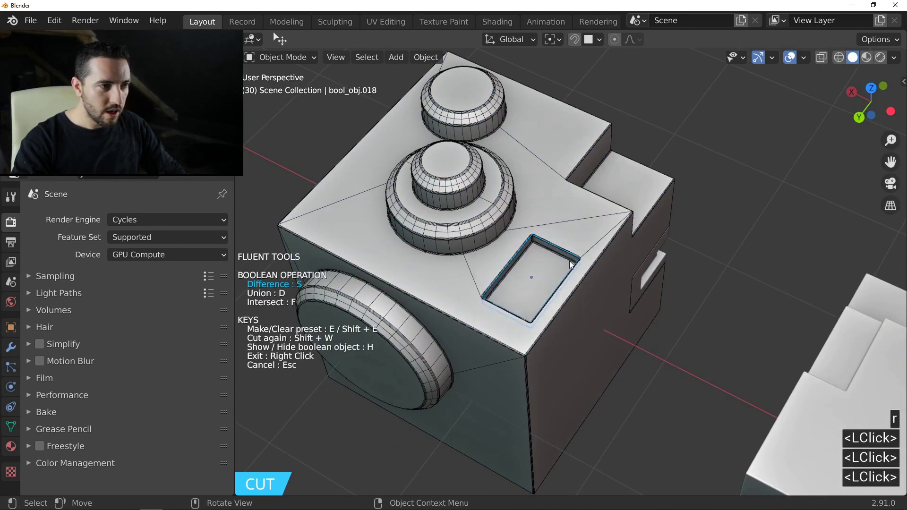
pyautogui.click(559, 261)
pyautogui.click(651, 211)
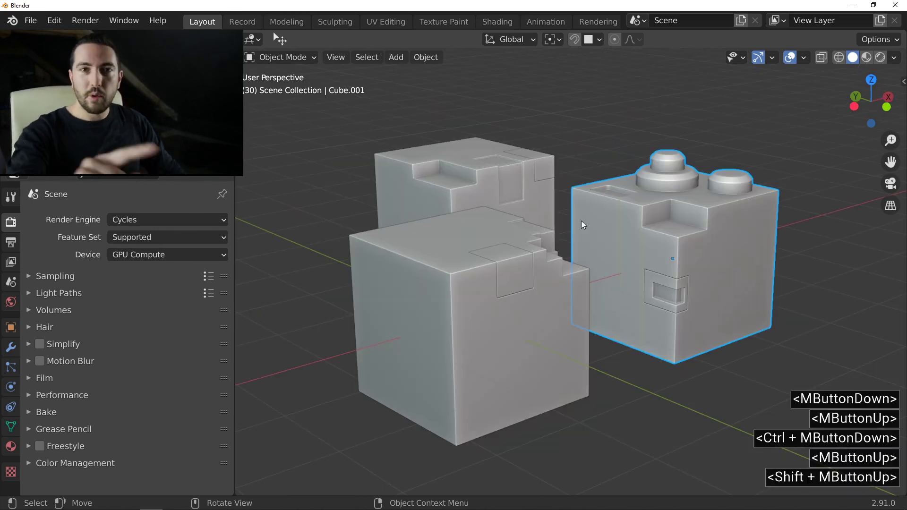
pyautogui.keyDown('ctrl'); pyautogui.moveTo(581, 221); pyautogui.dragTo(537, 290, button='middle'); pyautogui.keyUp('ctrl')
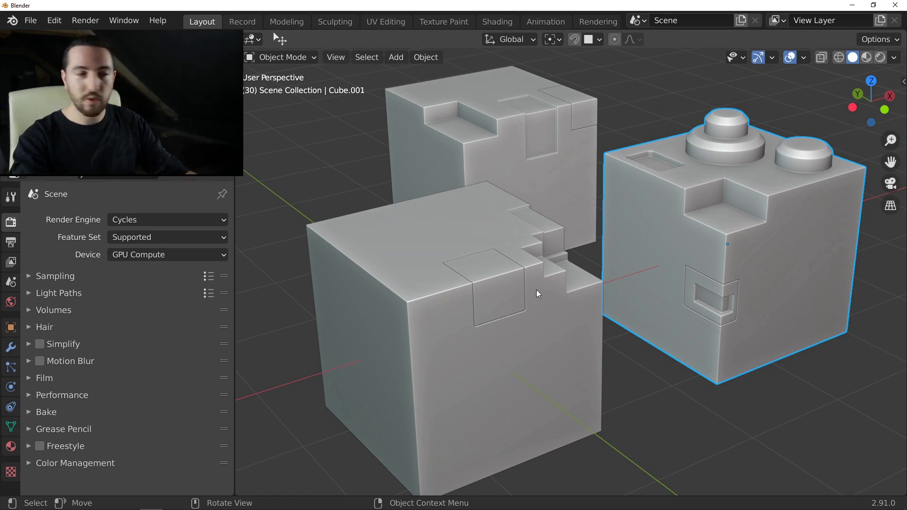
# Bring the plain cube into view, start a Fluent cut with a face grid, and try rectangle starts
pyautogui.moveTo(532, 331)
pyautogui.mouseDown(button='middle')
pyautogui.moveTo(552, 310)
pyautogui.moveTo(529, 326)
pyautogui.mouseUp(button='middle')
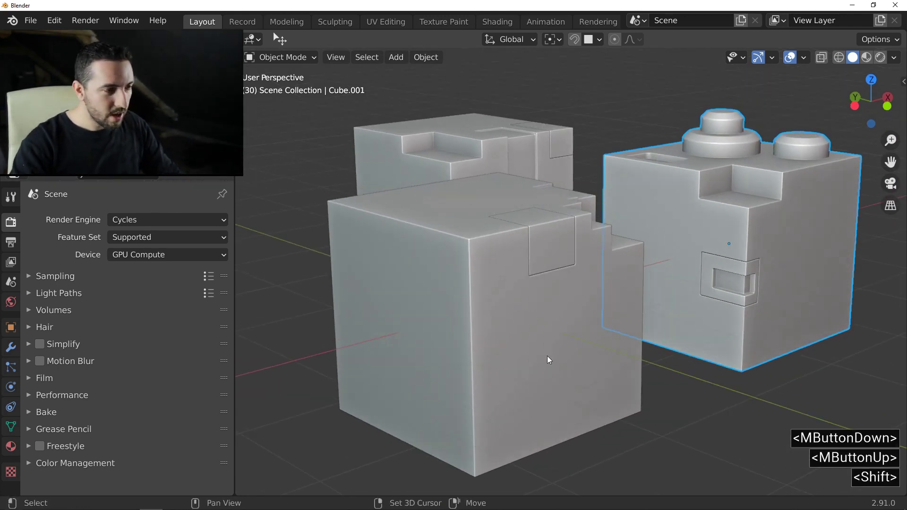
pyautogui.keyDown('shift'); pyautogui.moveTo(547, 356); pyautogui.dragTo(663, 324, button='middle'); pyautogui.keyUp('shift')
pyautogui.keyDown('shift'); pyautogui.moveTo(664, 323); pyautogui.dragTo(662, 314, button='middle'); pyautogui.keyUp('shift')
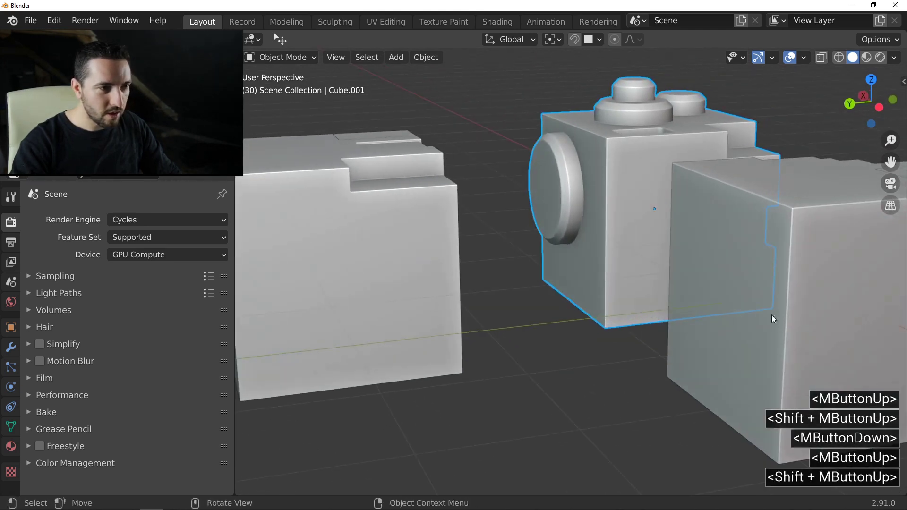
pyautogui.keyDown('shift'); pyautogui.moveTo(772, 314); pyautogui.dragTo(662, 282, button='middle'); pyautogui.keyUp('shift')
pyautogui.hotkey('alt', 'f')
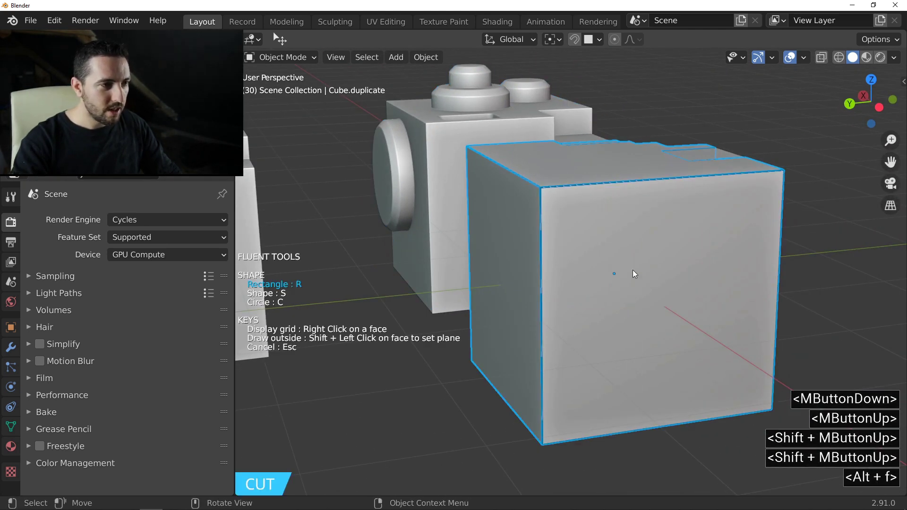
pyautogui.rightClick(634, 273)
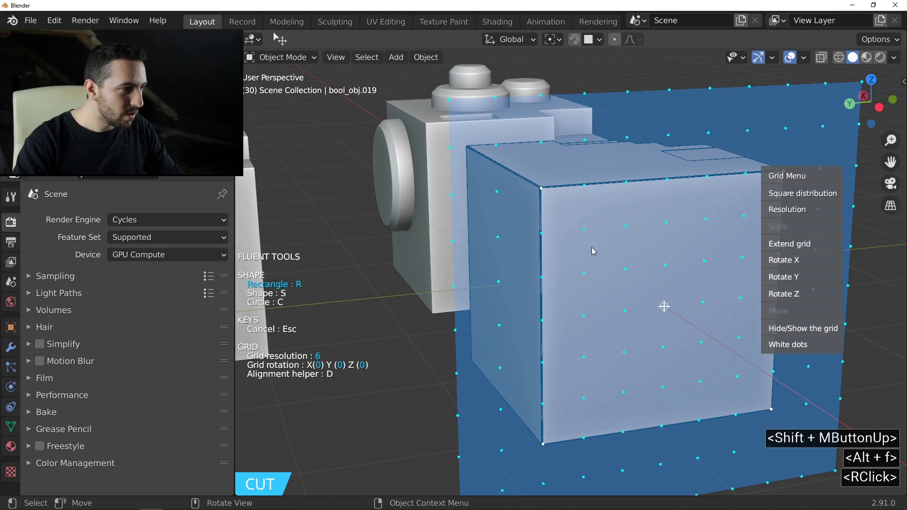
pyautogui.click(584, 229)
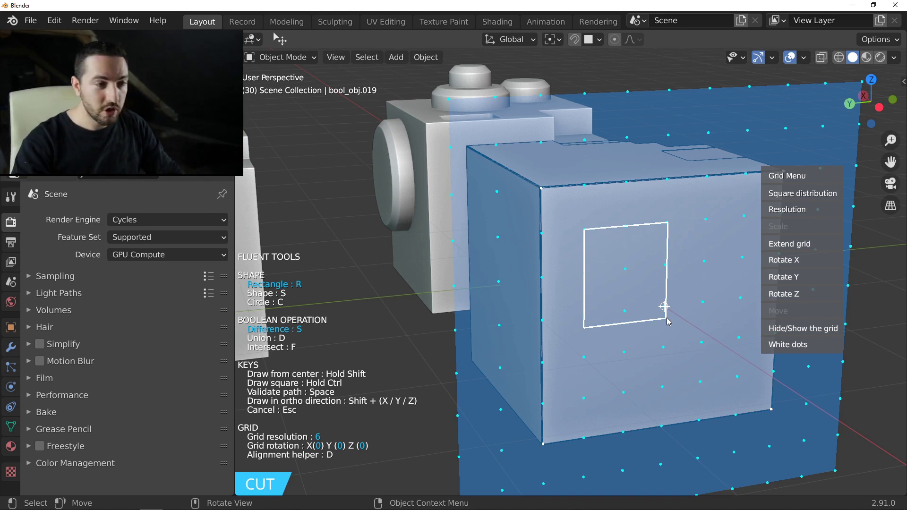
pyautogui.press('Escape')
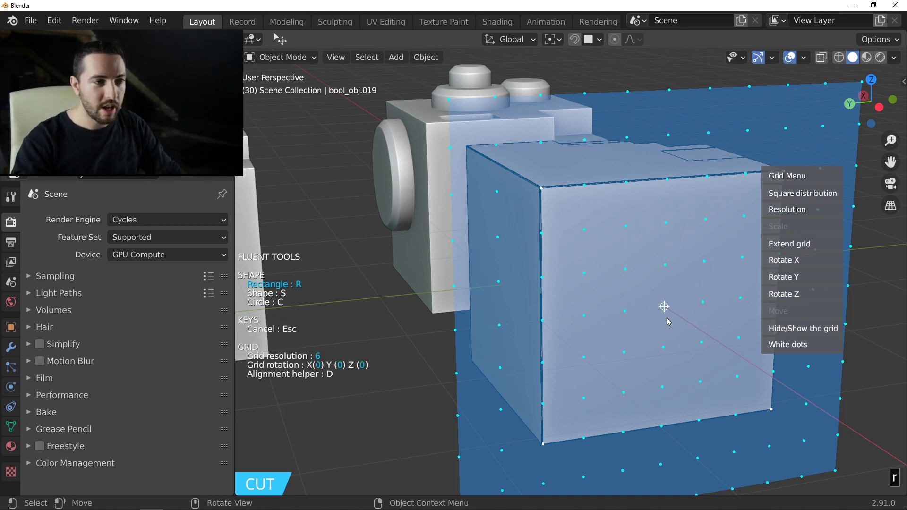
pyautogui.press('r')
pyautogui.click(624, 269)
pyautogui.press('r')
pyautogui.click(697, 232)
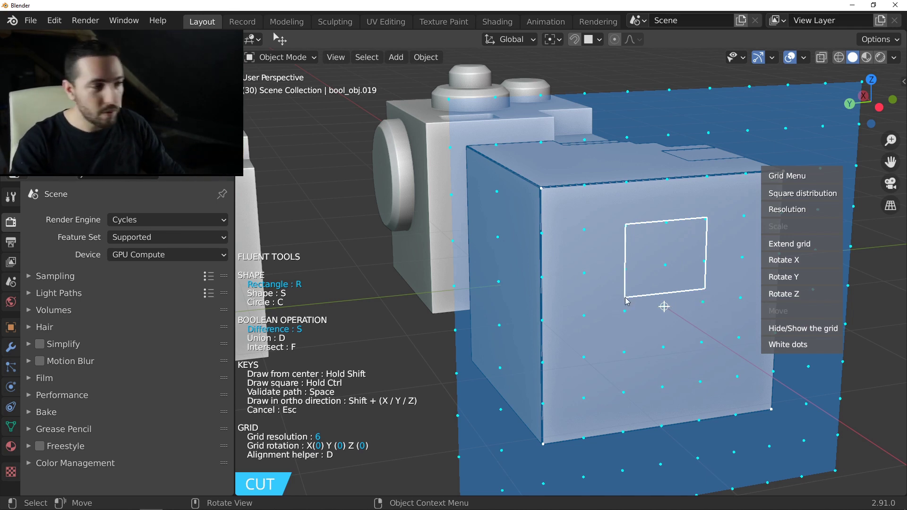
# Draw an arrow-shaped polygon on the grid, validate it as a cut, then place a circle cutter
pyautogui.press('s')
pyautogui.click(584, 273)
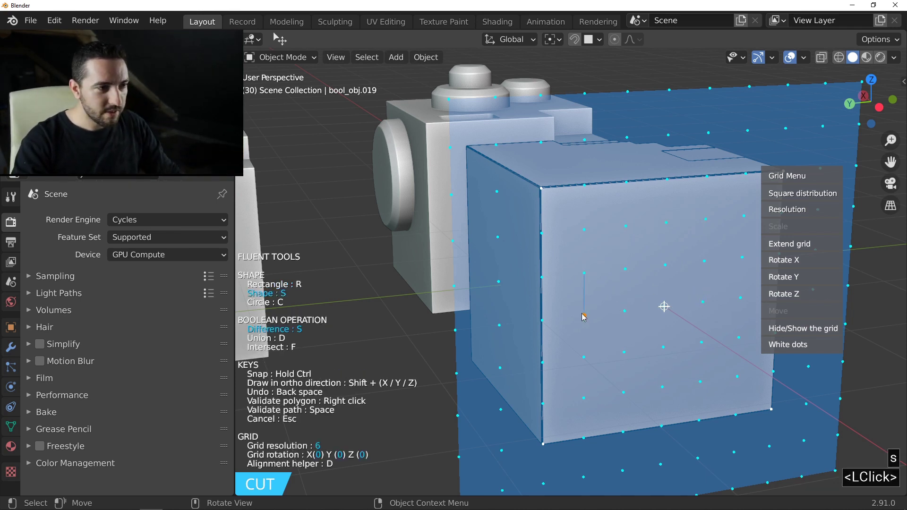
pyautogui.click(664, 348)
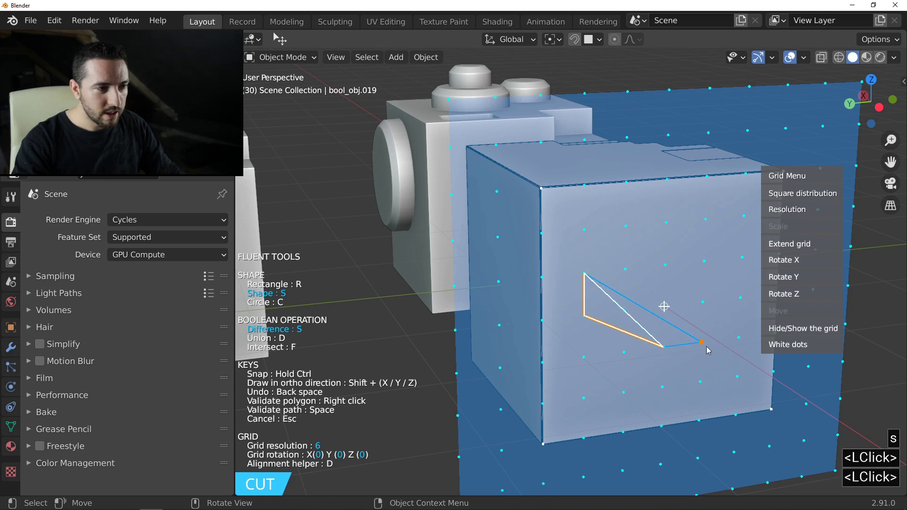
pyautogui.click(702, 343)
pyautogui.click(704, 261)
pyautogui.press('s')
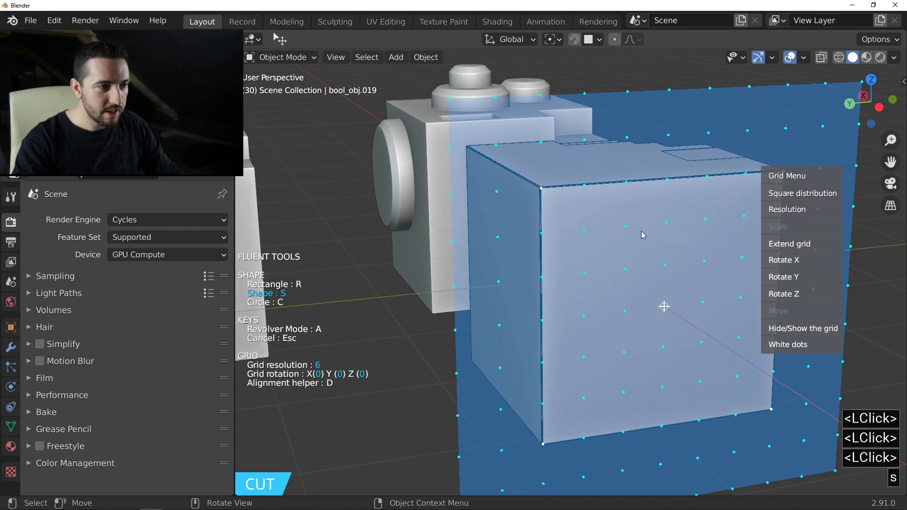
pyautogui.click(625, 226)
pyautogui.click(626, 269)
pyautogui.click(666, 308)
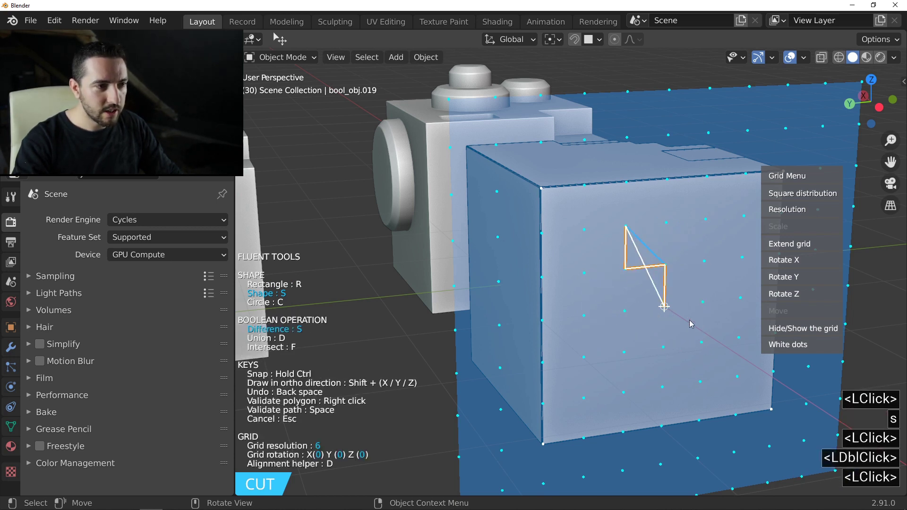
pyautogui.rightClick(687, 251)
pyautogui.click(625, 287)
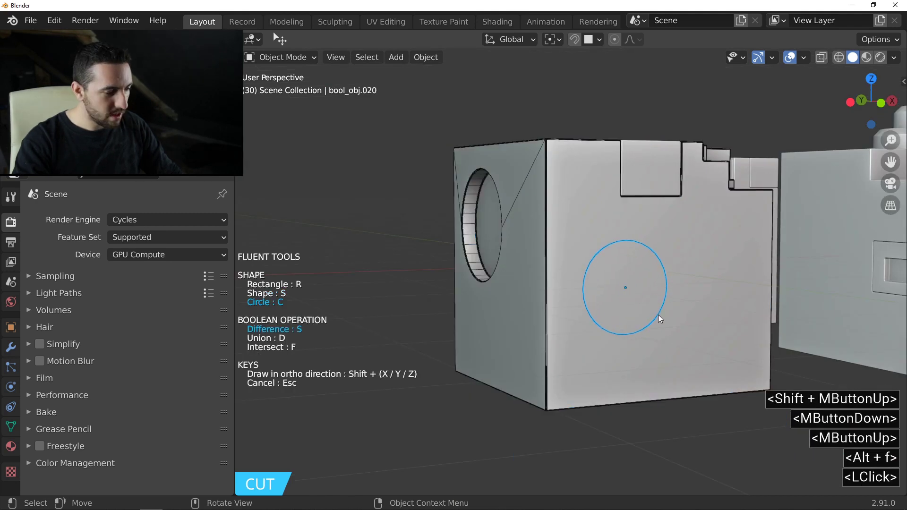
# Set a circle's centre and radius on the front face and cut it as a round recess
pyautogui.press('c')
pyautogui.click(712, 256)
pyautogui.press('c')
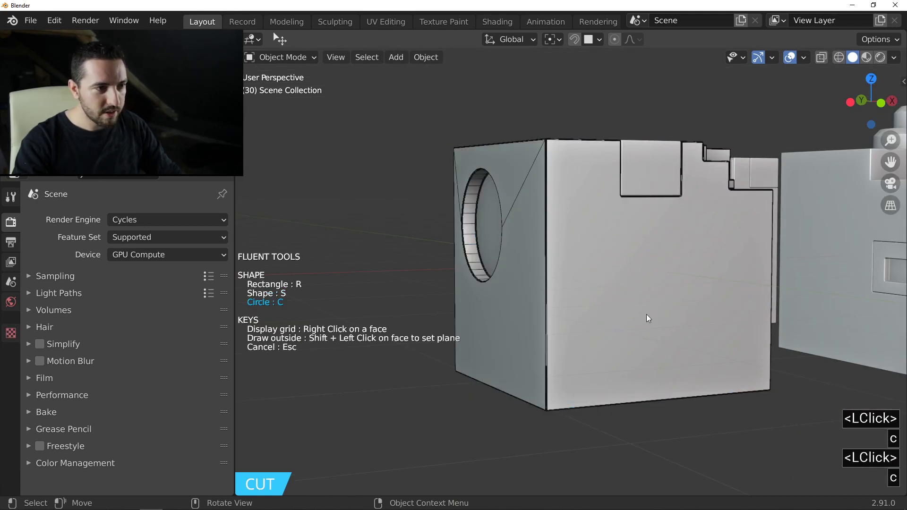
pyautogui.click(647, 313)
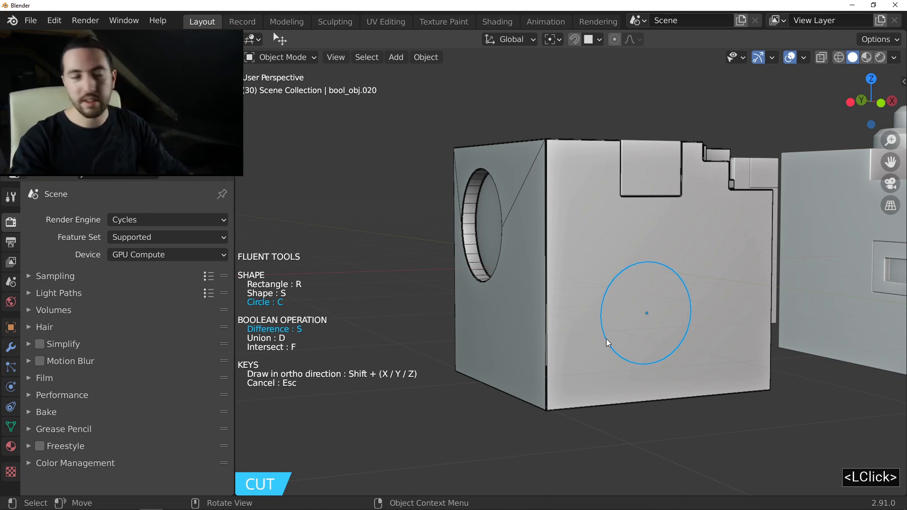
pyautogui.click(605, 339)
pyautogui.click(605, 268)
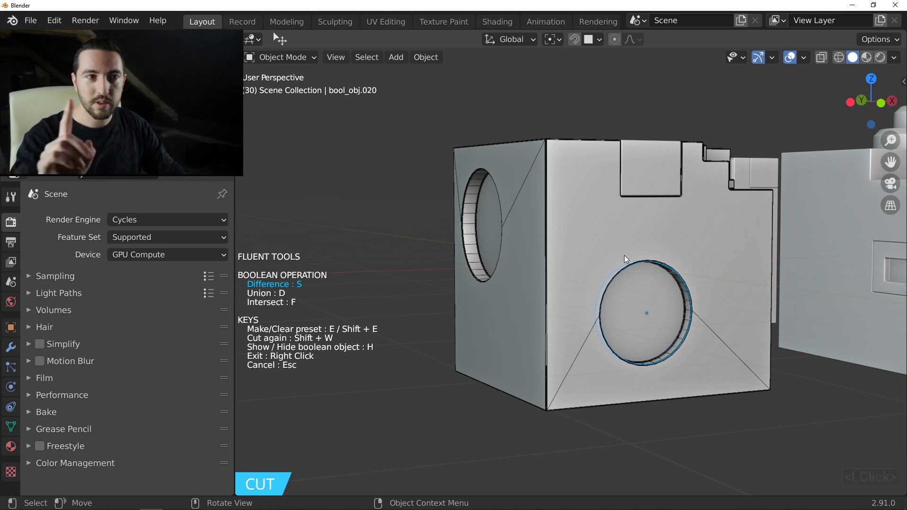
pyautogui.rightClick(519, 246)
pyautogui.moveTo(518, 247); pyautogui.dragTo(600, 310, button='middle')
# Start a new Fluent cut with a grid on the front face and sketch a trial polygon, then remove it
pyautogui.scroll(2, 594, 312)
pyautogui.scroll(-2, 580, 300)
pyautogui.hotkey('alt', 'f')
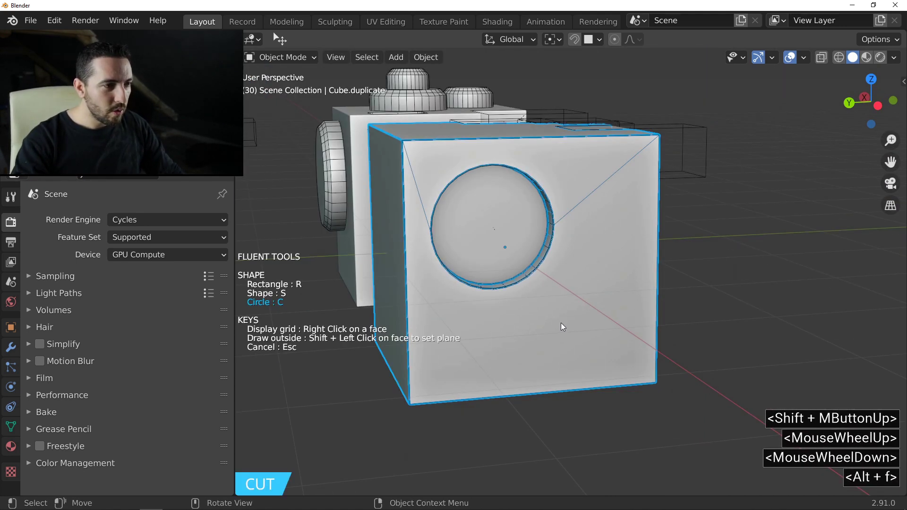
pyautogui.rightClick(561, 322)
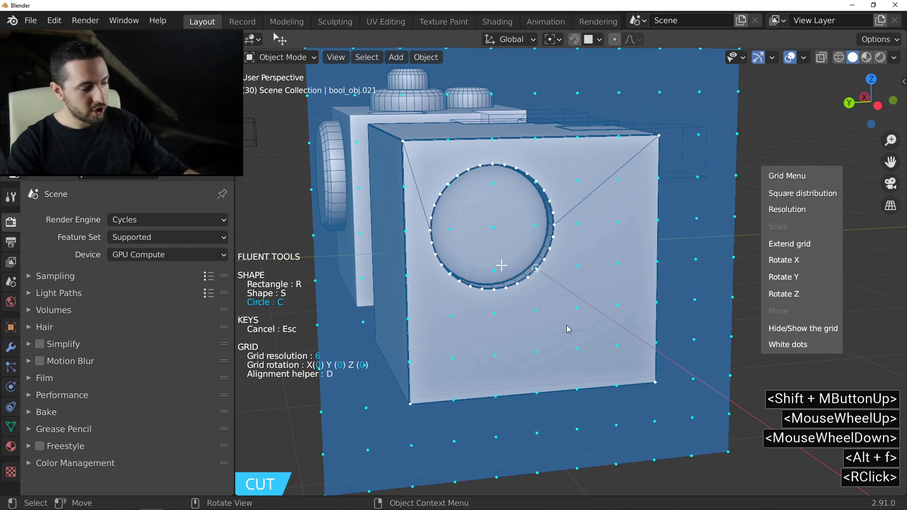
pyautogui.press('s')
pyautogui.click(540, 311)
pyautogui.click(537, 351)
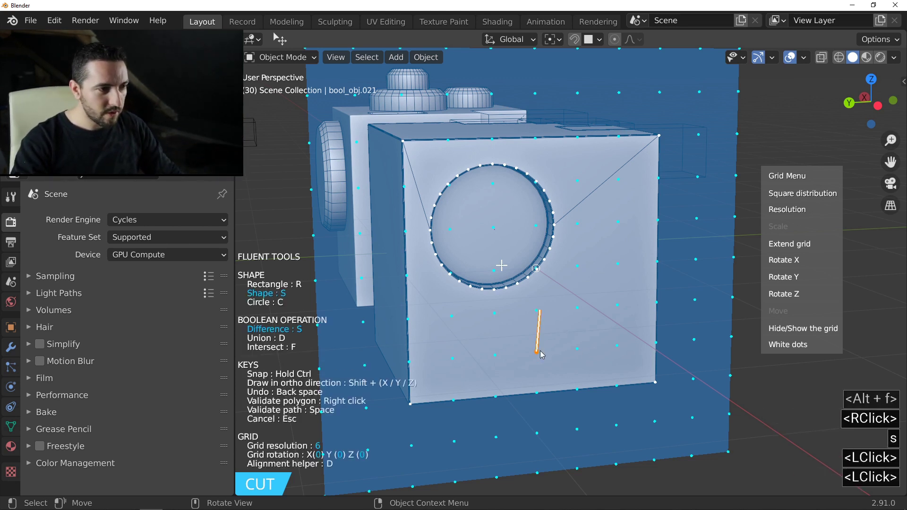
pyautogui.click(617, 347)
pyautogui.click(618, 305)
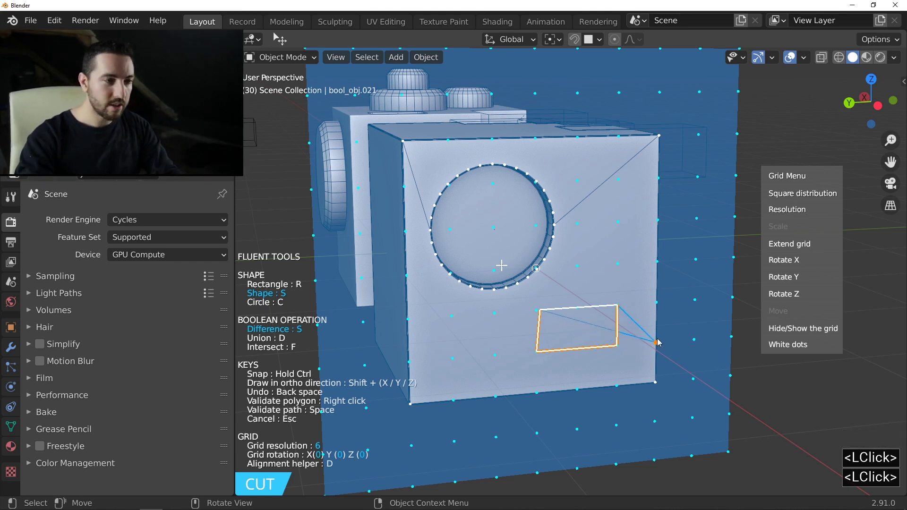
pyautogui.press('BackSpace')
pyautogui.press('BackSpace')
pyautogui.press('BackSpace')
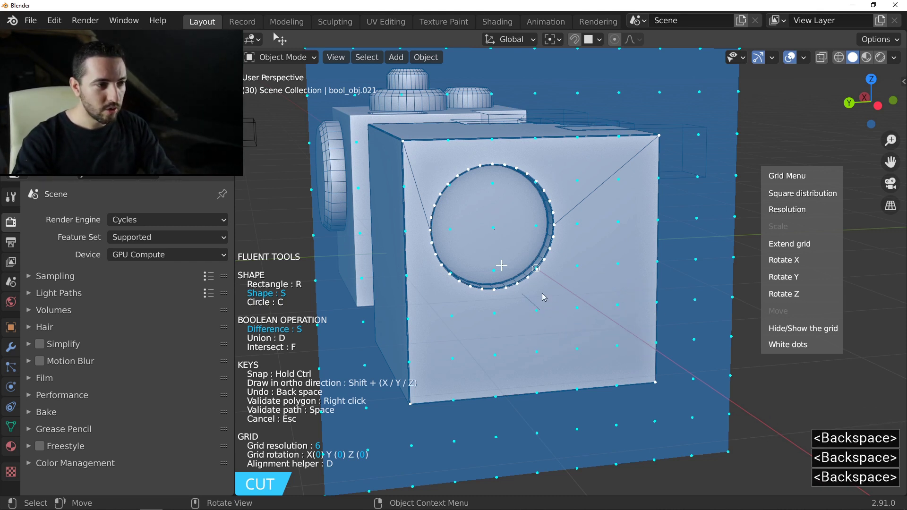
pyautogui.press('BackSpace')
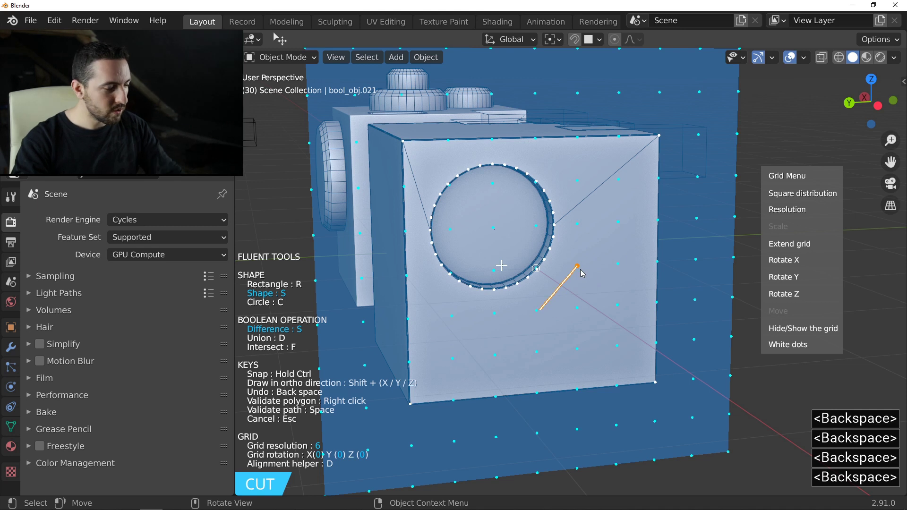
# Draw the arrow-shaped polygon point by point beside the round hole and apply it as a recess
pyautogui.press('s')
pyautogui.click(578, 225)
pyautogui.click(577, 266)
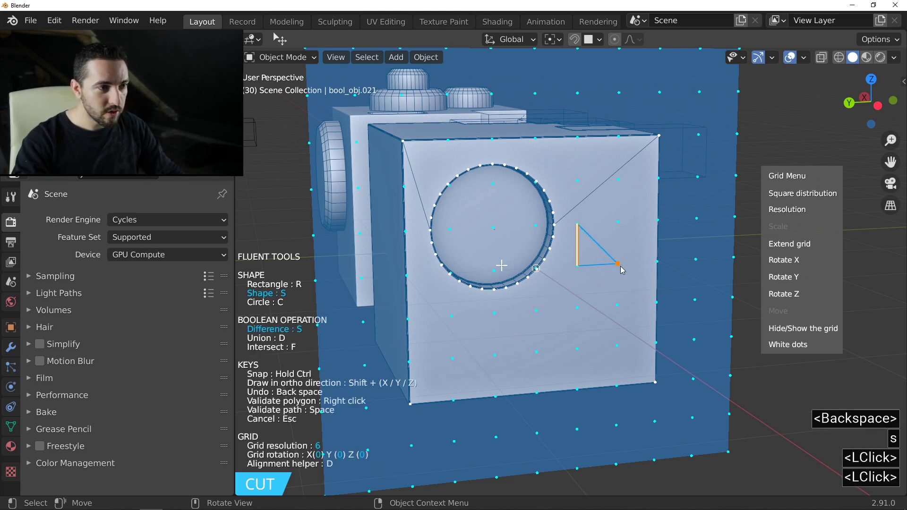
pyautogui.click(622, 303)
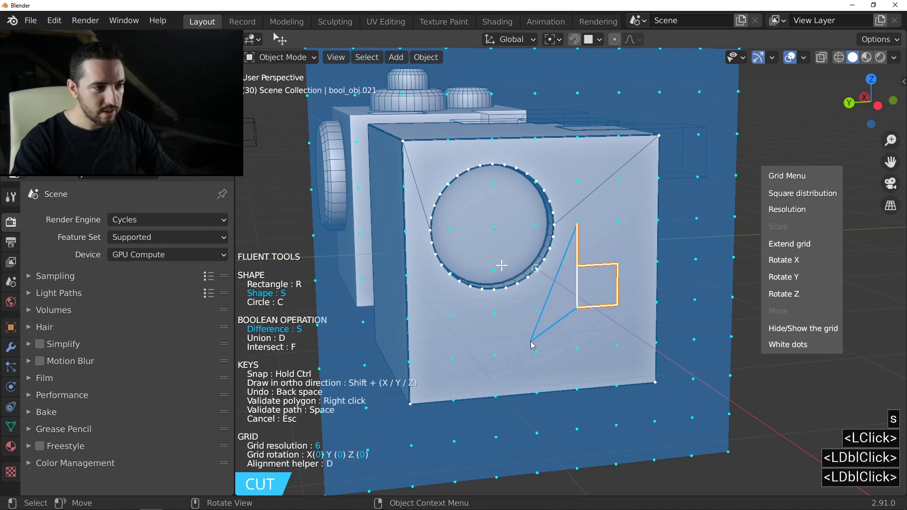
pyautogui.press('BackSpace')
pyautogui.press('BackSpace')
pyautogui.click(614, 346)
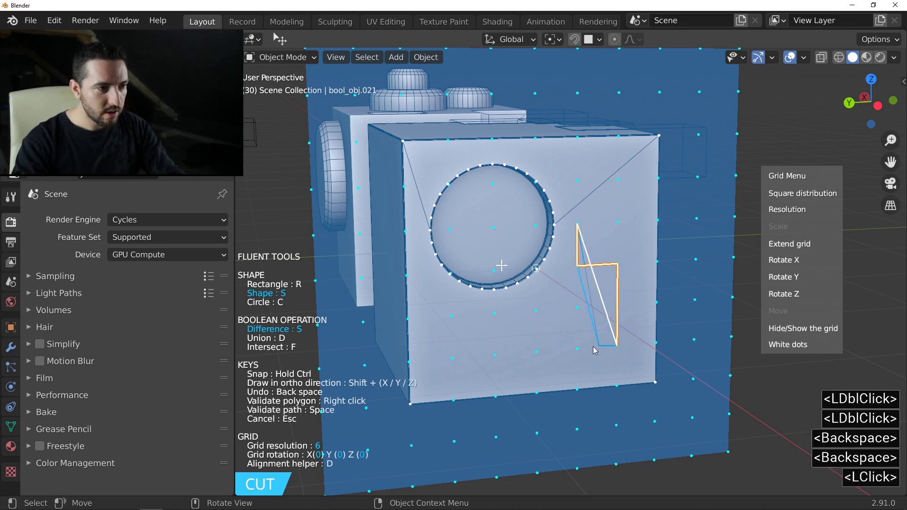
pyautogui.click(577, 349)
pyautogui.click(578, 429)
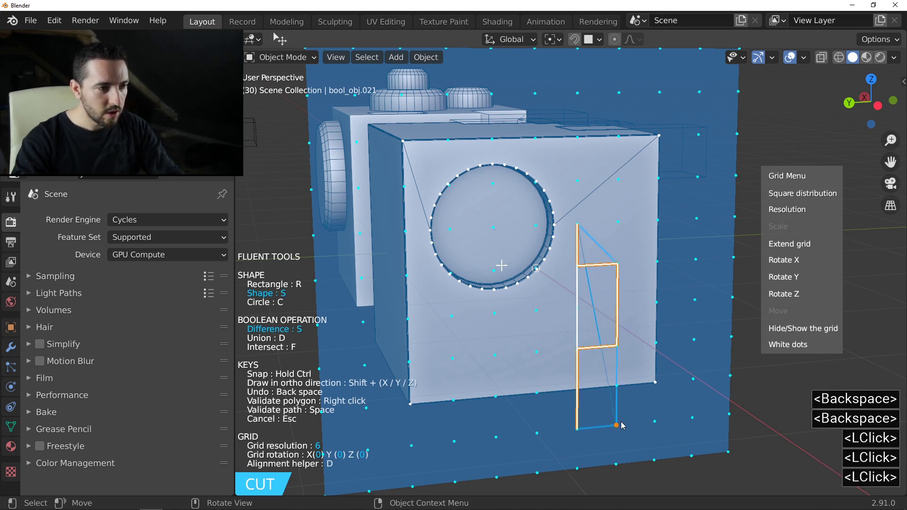
pyautogui.press('BackSpace')
pyautogui.press('BackSpace')
pyautogui.click(537, 392)
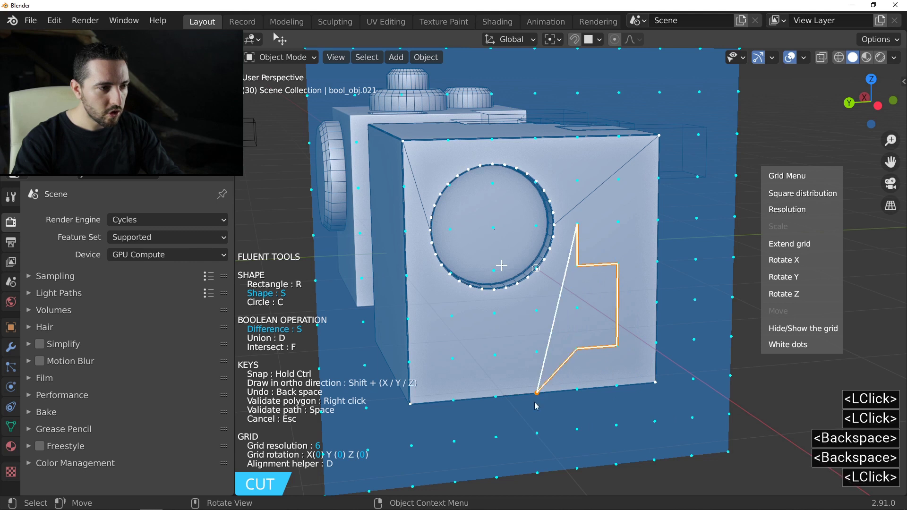
pyautogui.press('BackSpace')
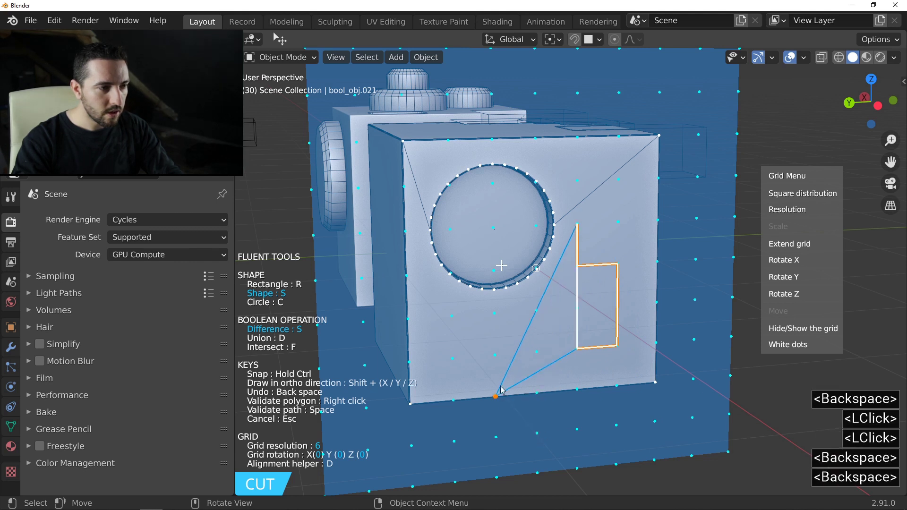
pyautogui.click(529, 316)
pyautogui.rightClick(526, 317)
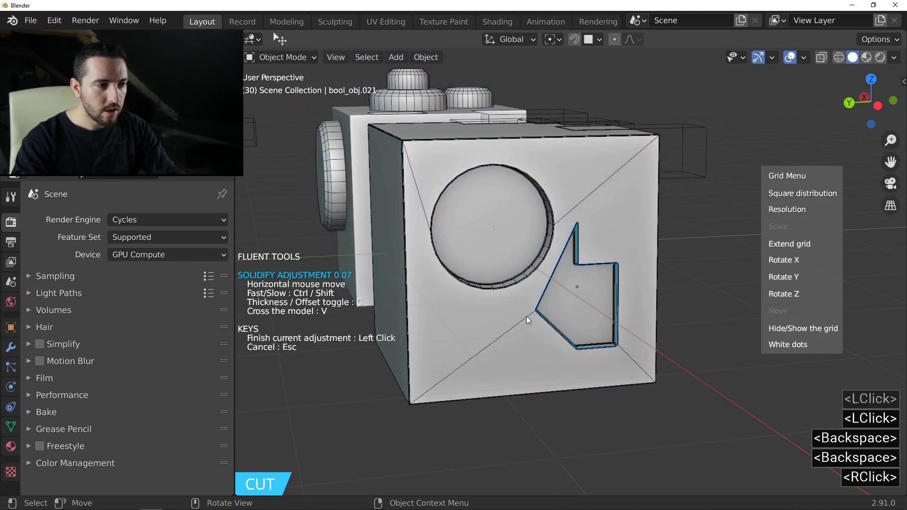
pyautogui.rightClick(528, 316)
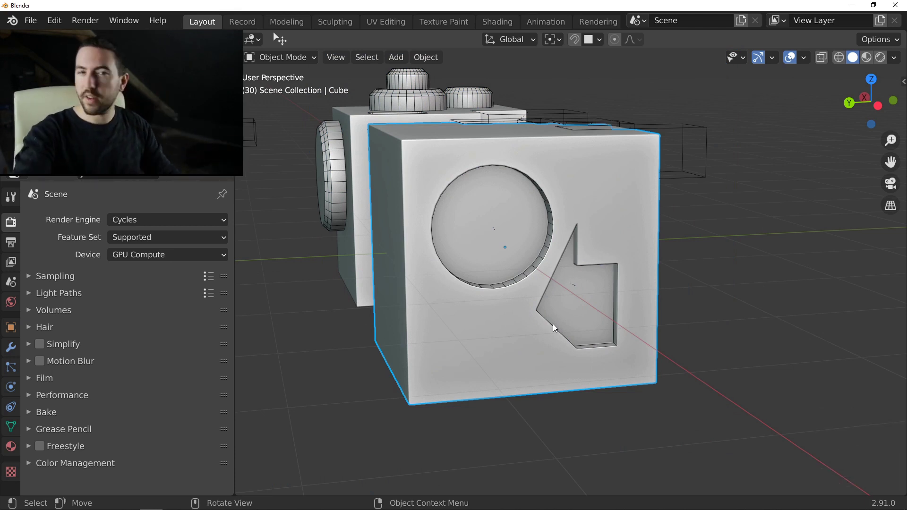
# Orbit round to the cube's plain side face and start a new Fluent cut there
pyautogui.moveTo(554, 324); pyautogui.dragTo(574, 243, button='middle')
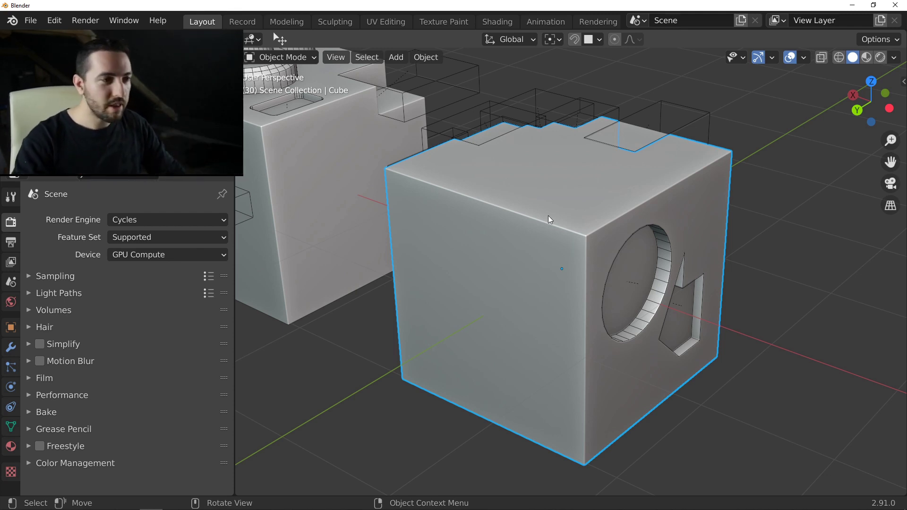
pyautogui.moveTo(548, 216); pyautogui.dragTo(586, 278, button='middle')
pyautogui.hotkey('alt', 'f')
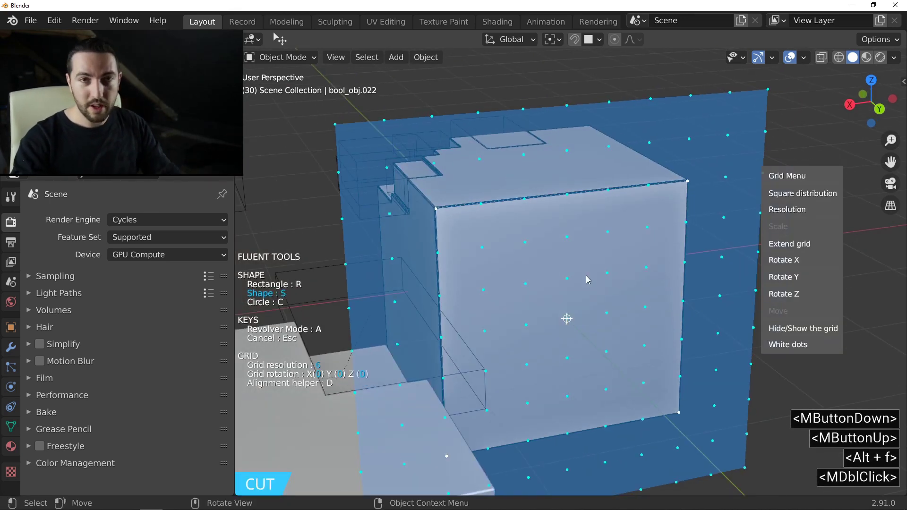
# Restart the Fluent cut and shift its snapping grid between faces until it rests on the notched top face
pyautogui.press('Escape')
pyautogui.moveTo(549, 253); pyautogui.dragTo(549, 201, button='middle')
pyautogui.hotkey('alt', 'f')
pyautogui.rightClick(538, 196)
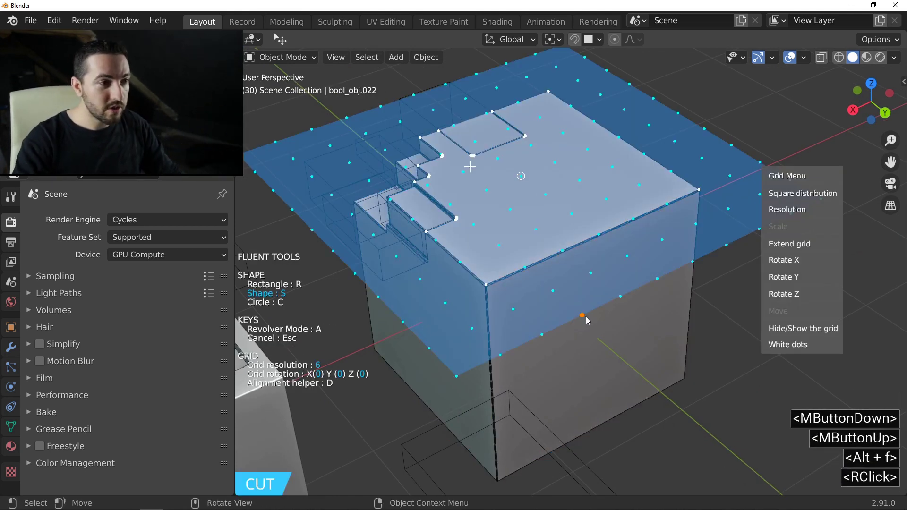
pyautogui.rightClick(602, 320)
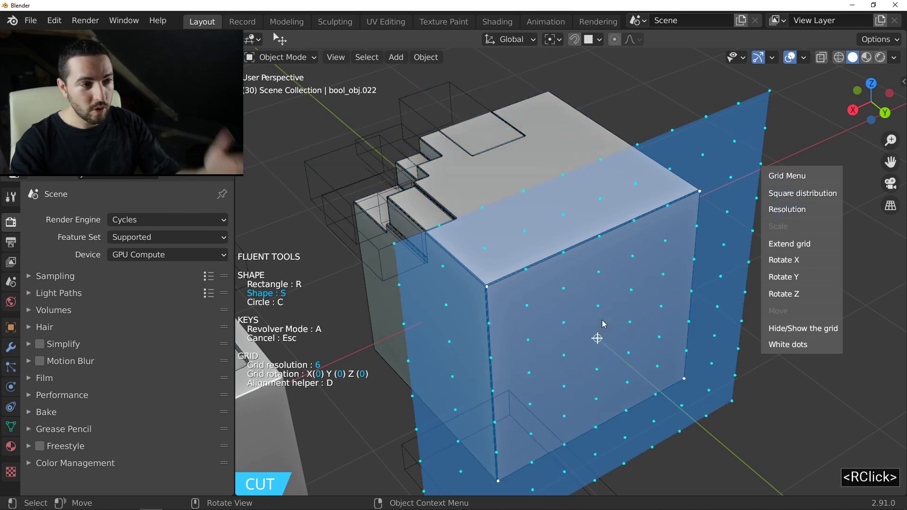
pyautogui.rightClick(467, 279)
pyautogui.rightClick(540, 197)
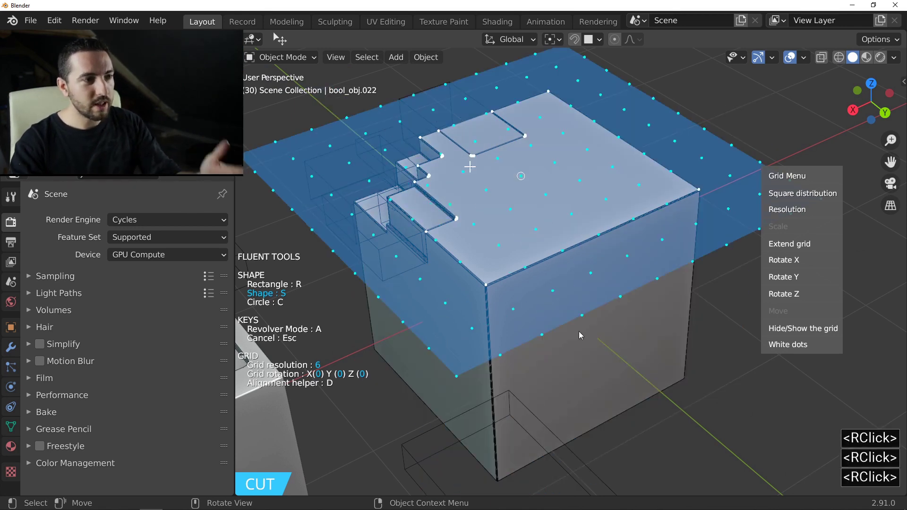
pyautogui.rightClick(580, 331)
pyautogui.rightClick(585, 307)
pyautogui.rightClick(586, 308)
pyautogui.rightClick(593, 324)
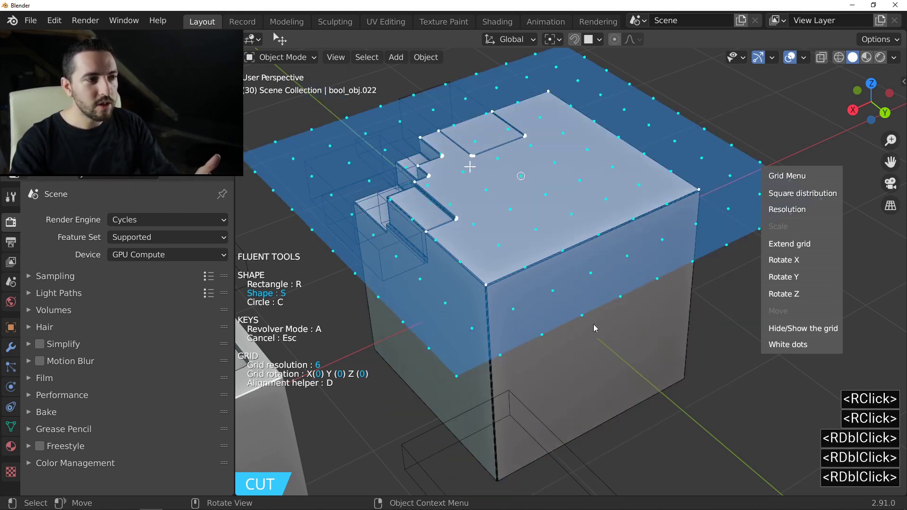